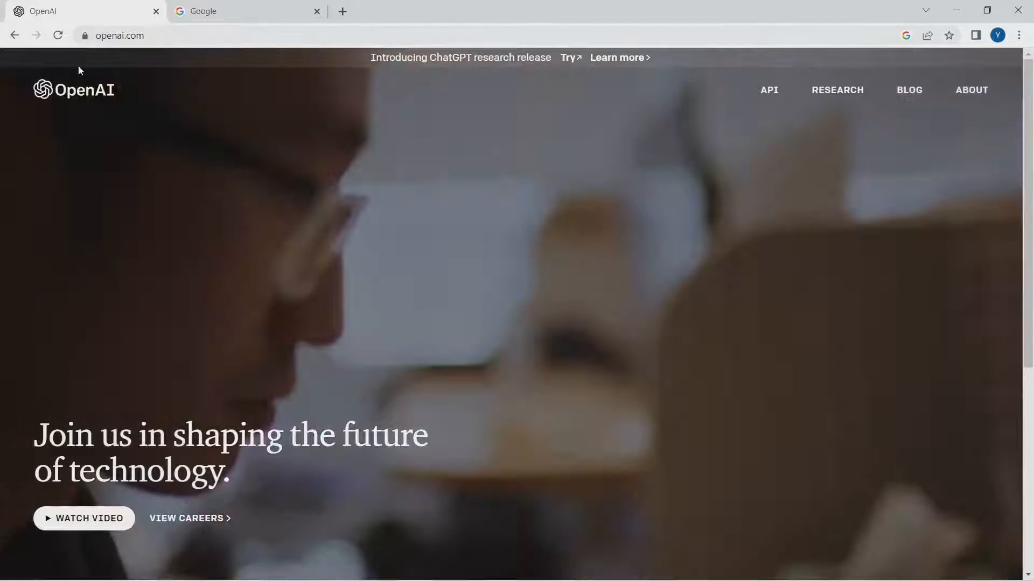
# - From OpenAI's footer, go to the ChatGPT blog post and open chat.openai.com in a new tab
pyautogui.scroll(-4, 202, 289)
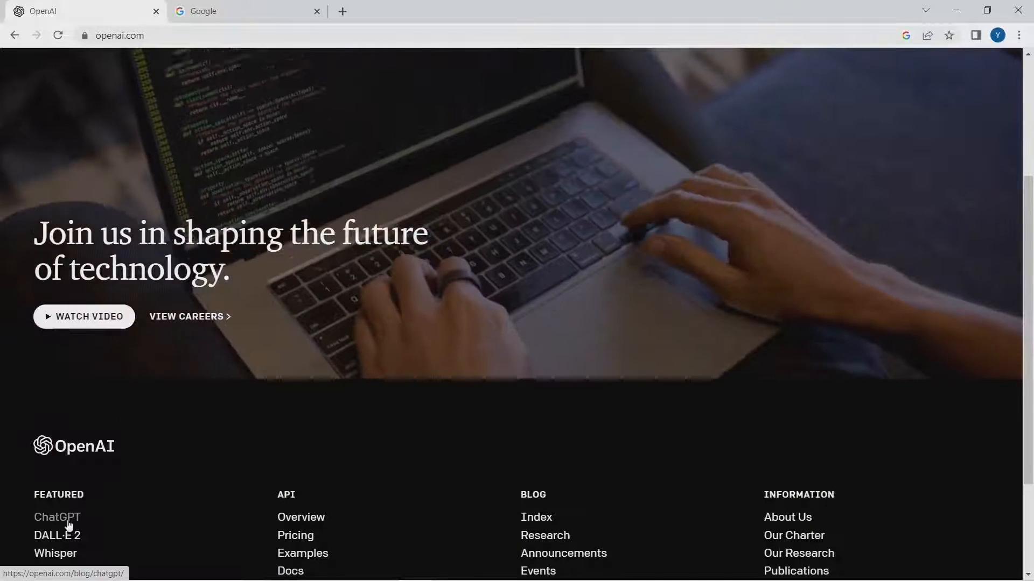
pyautogui.click(69, 521)
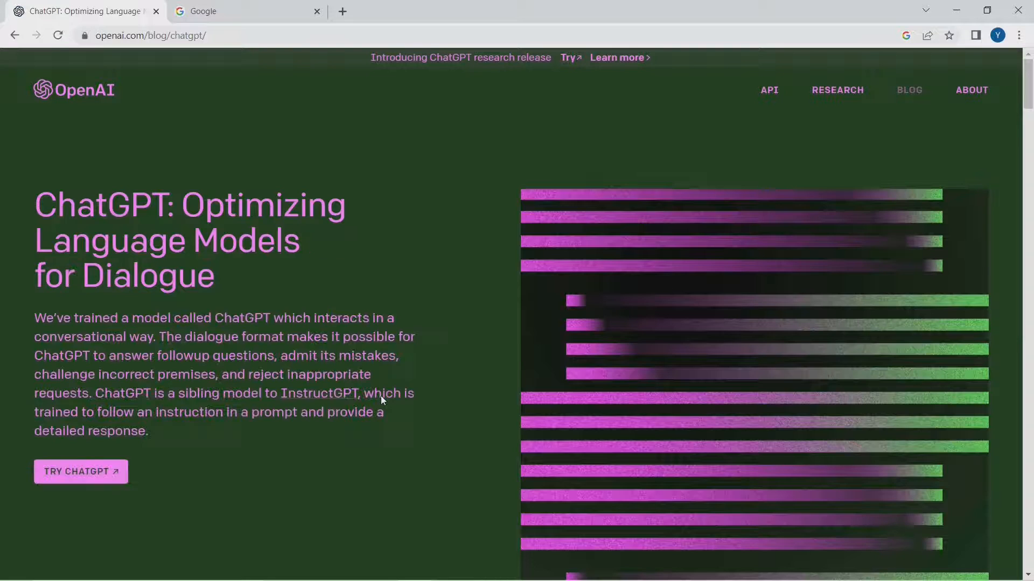
pyautogui.click(103, 477)
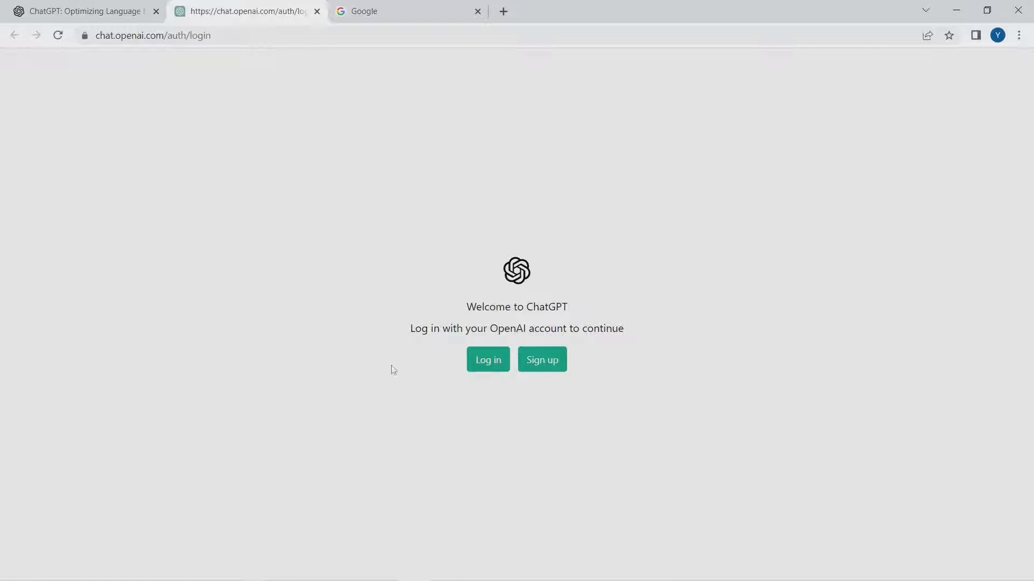
# - Create a ChatGPT account, submit the about-you name details, and start entering the SMS verification code
pyautogui.click(542, 371)
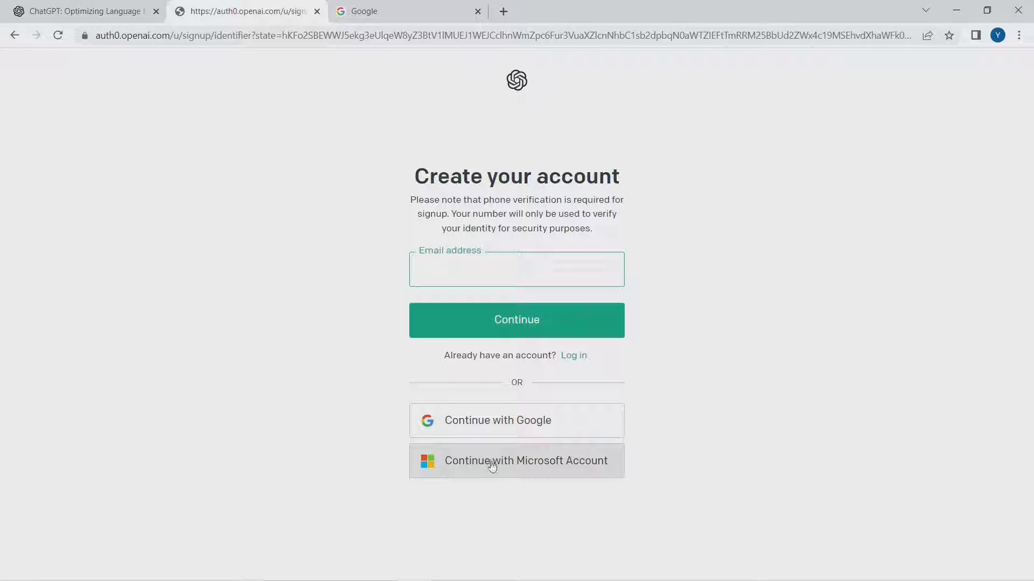
pyautogui.click(15, 36)
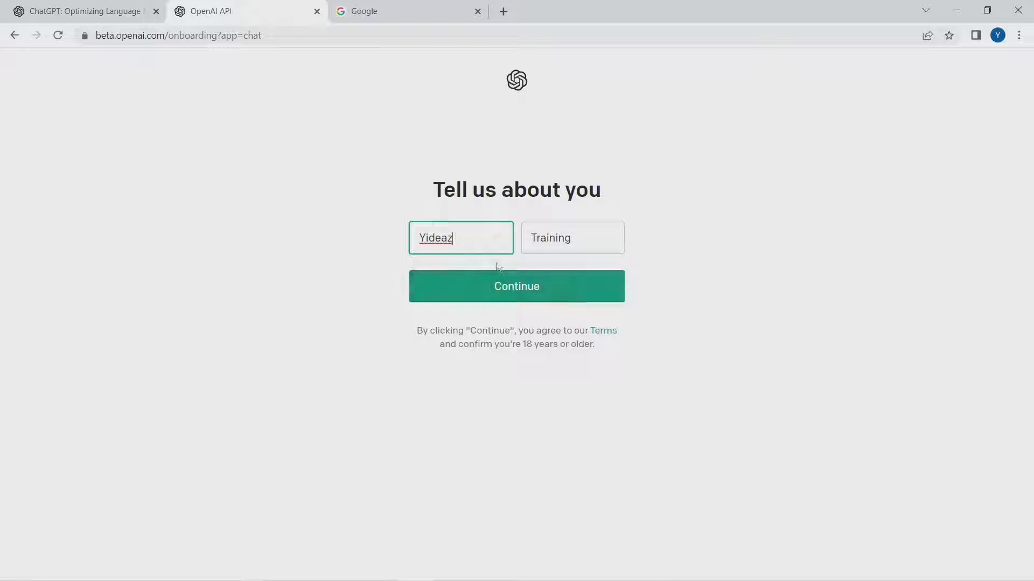
pyautogui.click(552, 293)
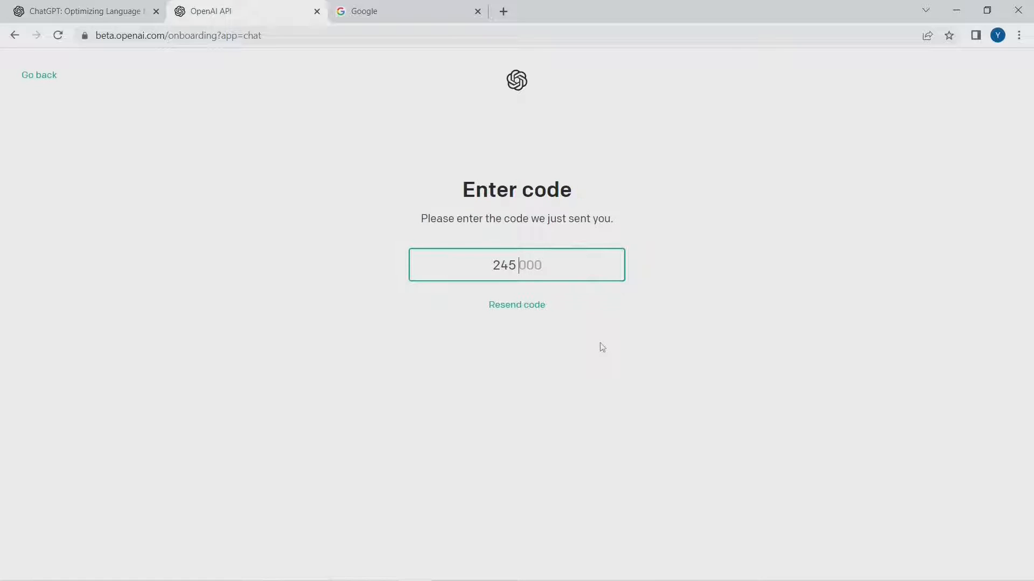
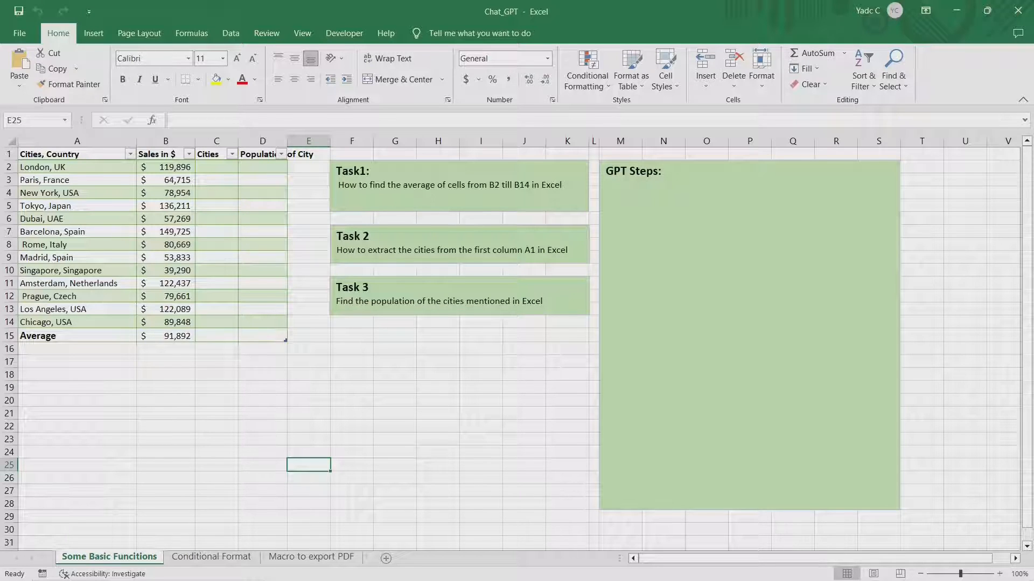
# - Copy the Task1 question about averaging B2 to B14 and search it in Excel's Tell me help
pyautogui.tripleClick(501, 185)
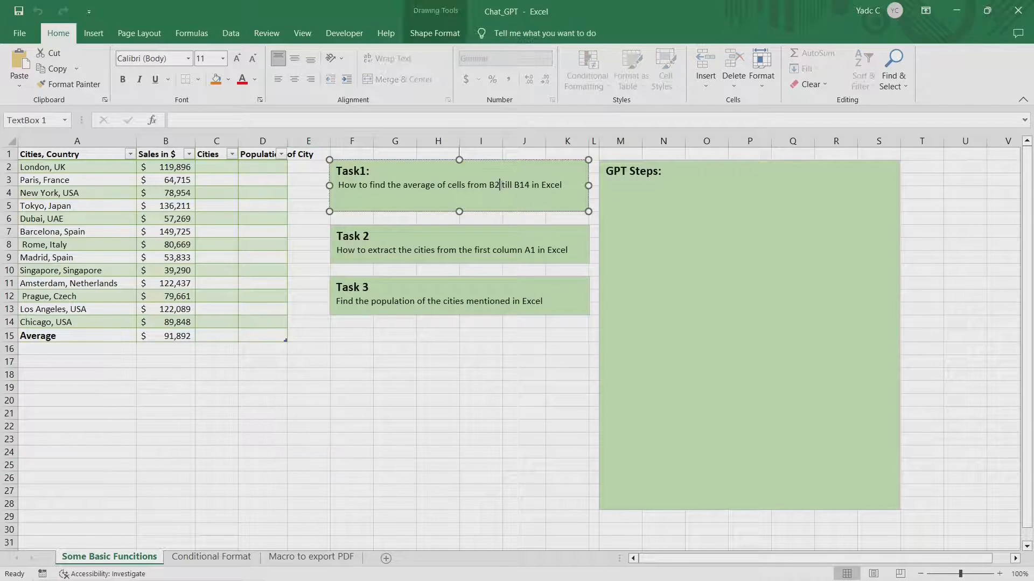
pyautogui.rightClick(501, 189)
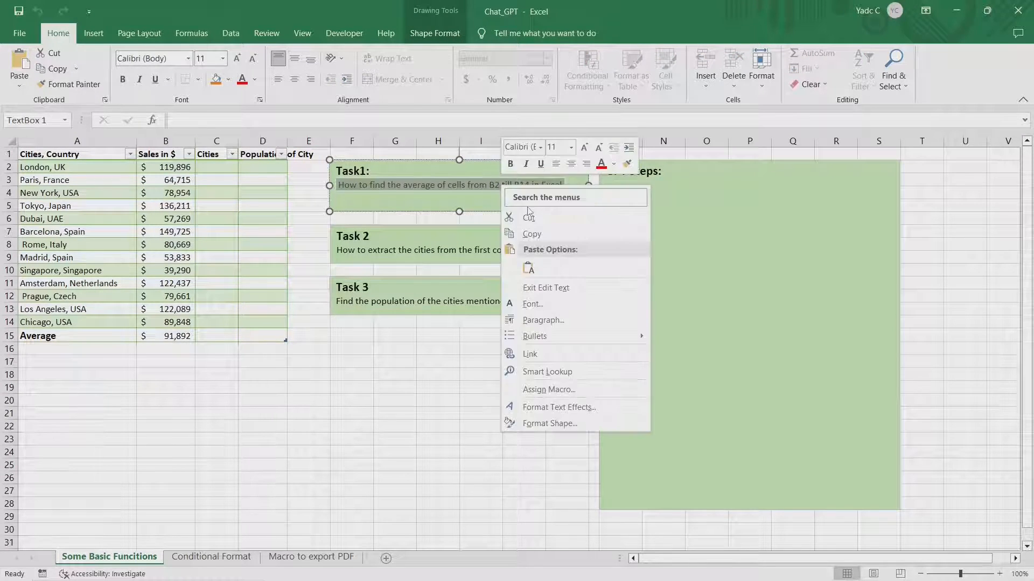
pyautogui.click(531, 234)
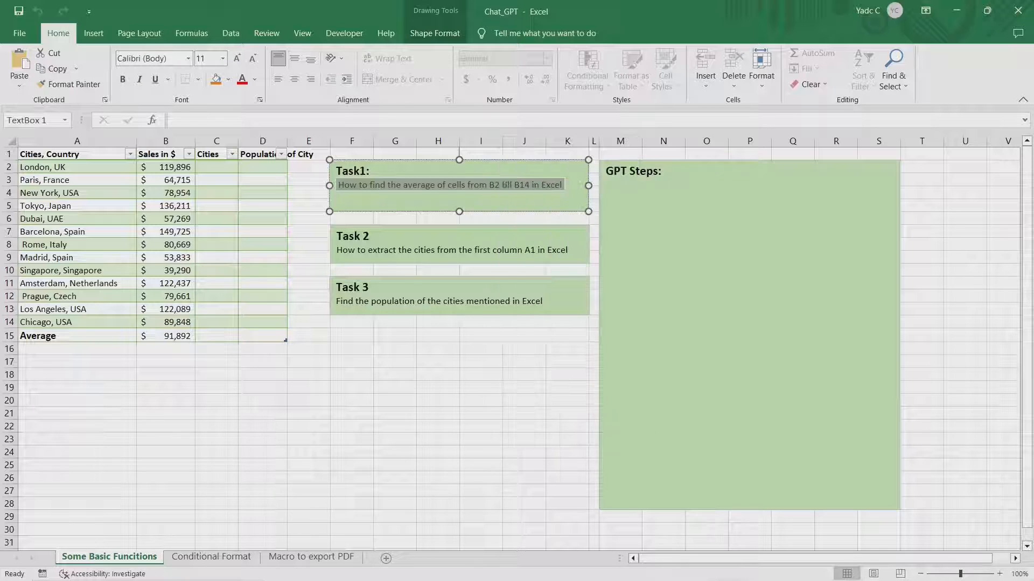
pyautogui.click(487, 33)
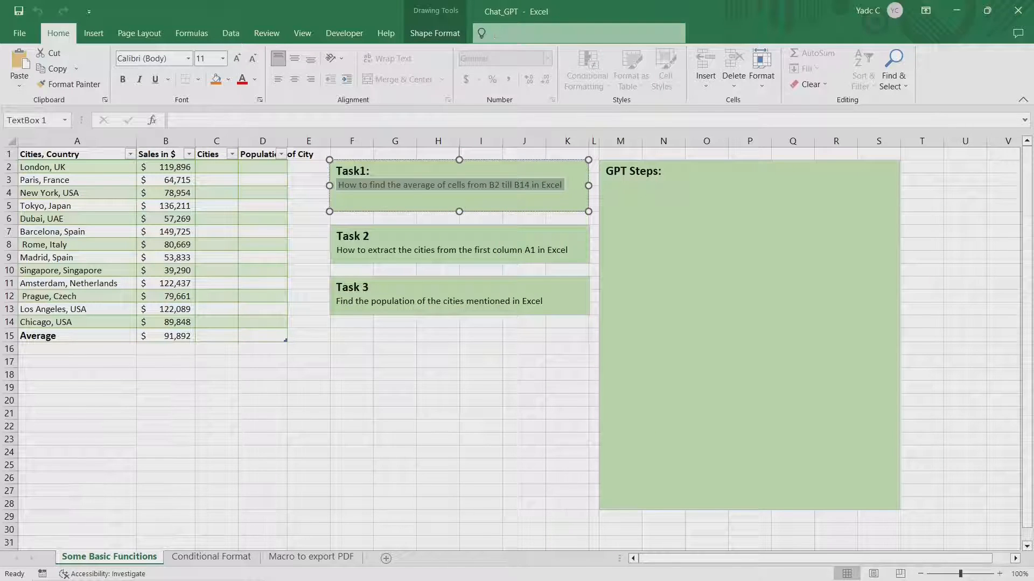
pyautogui.press('F1')
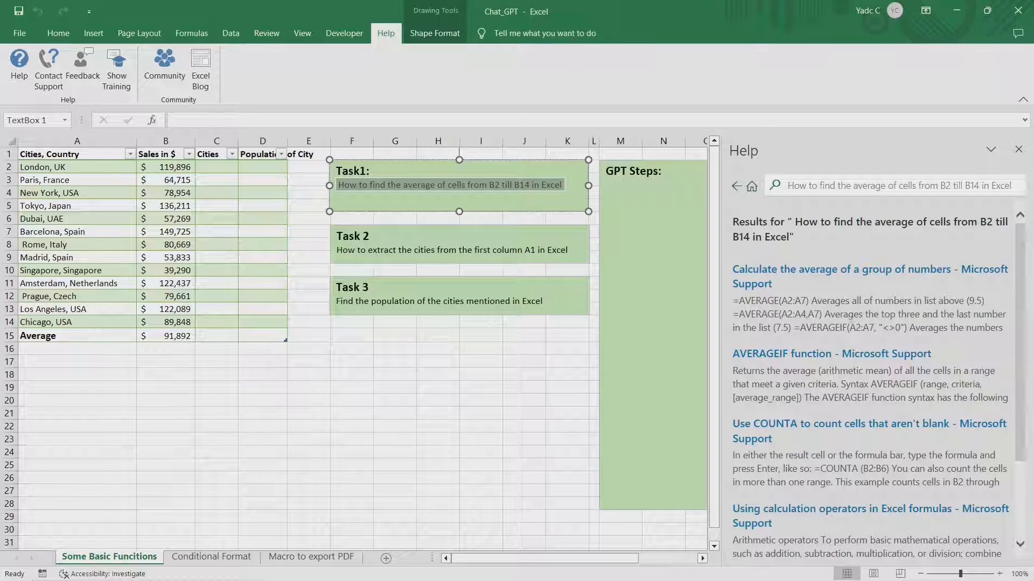
pyautogui.scroll(-3, 848, 323)
pyautogui.scroll(3, 848, 323)
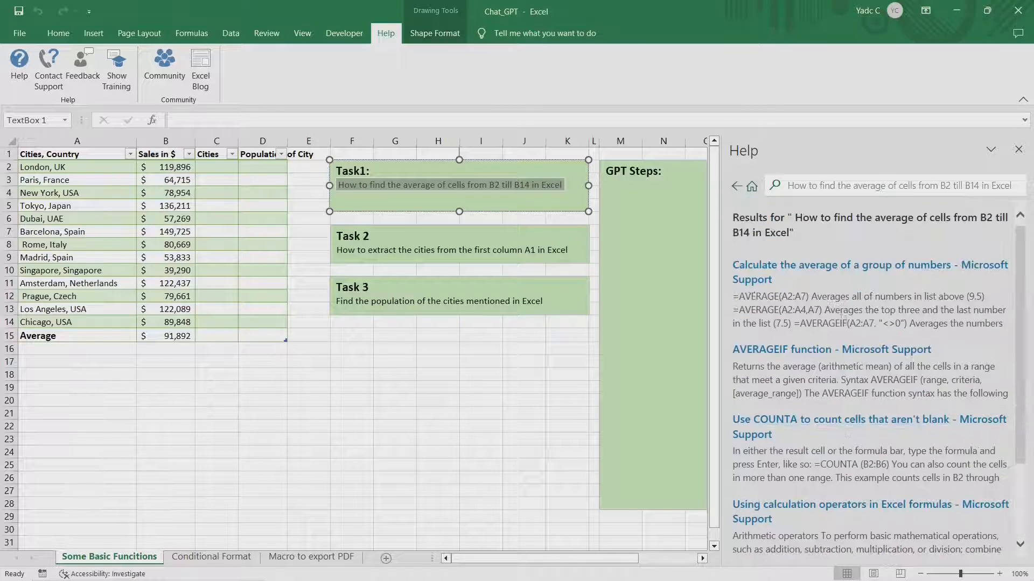
pyautogui.hotkey('alt', 'Tab')
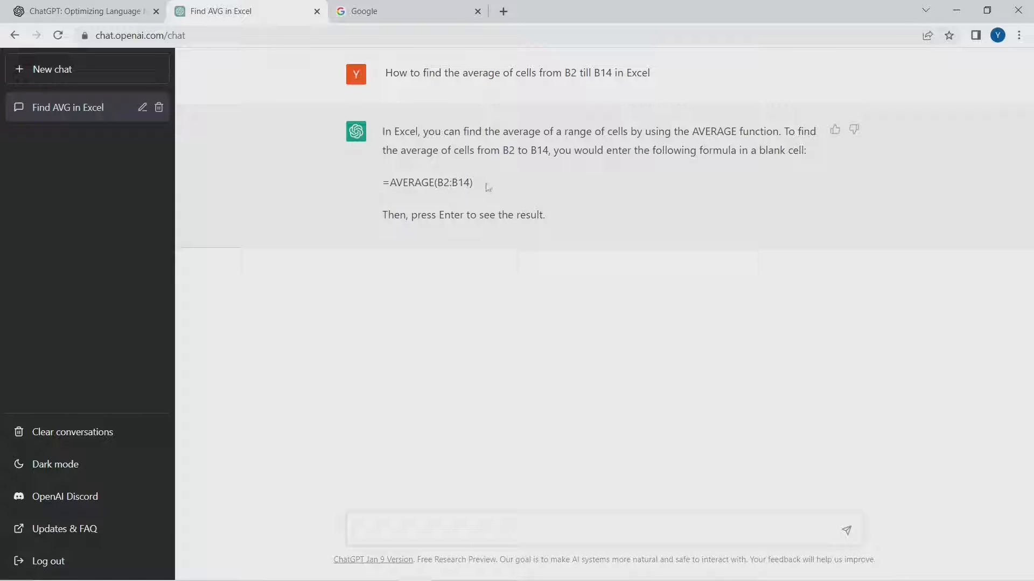
# - Copy the =AVERAGE(B2:B14) formula from ChatGPT's reply and return to the Excel workbook
pyautogui.moveTo(475, 186); pyautogui.dragTo(381, 182)
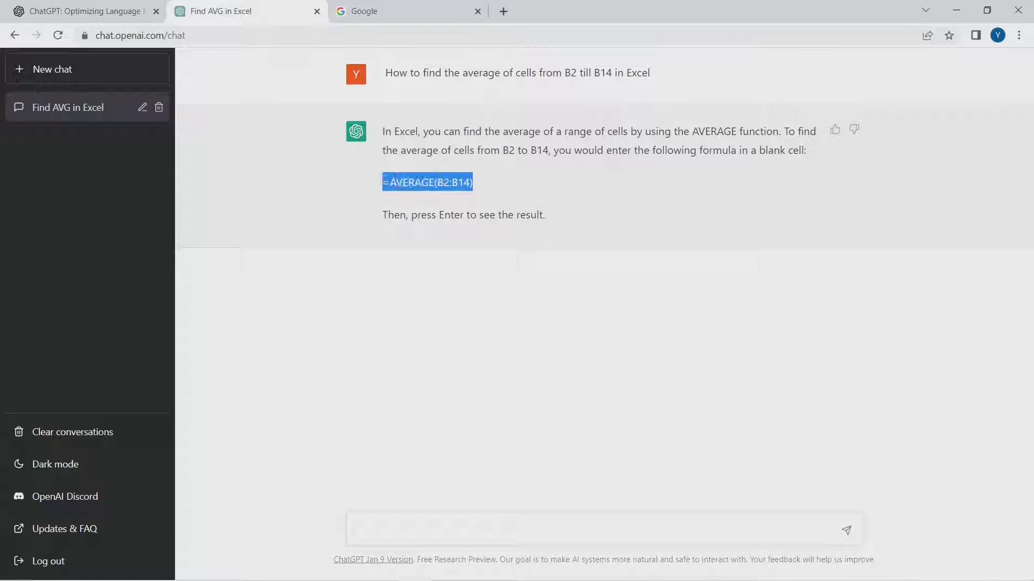
pyautogui.rightClick(419, 182)
pyautogui.click(442, 192)
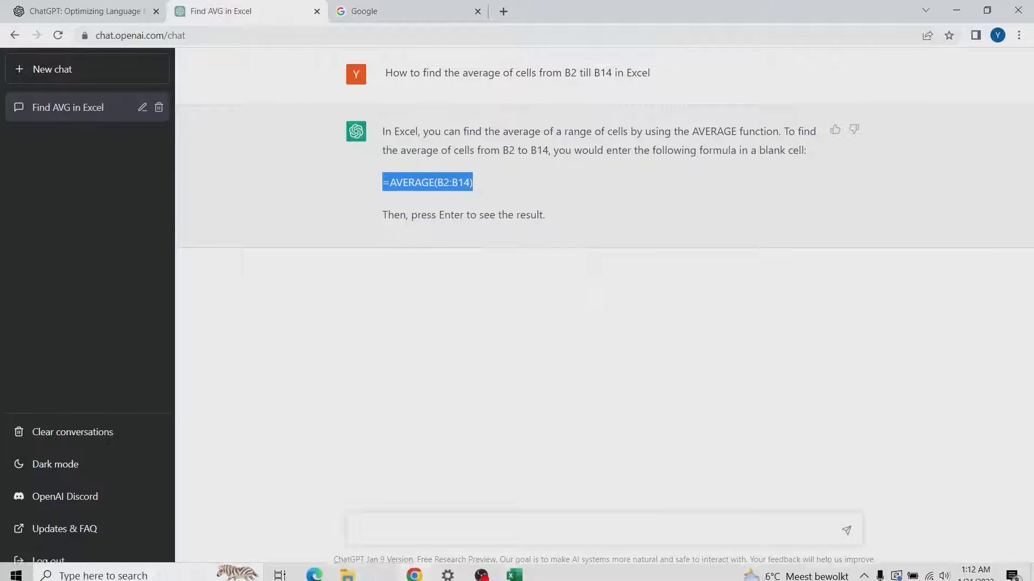
pyautogui.hotkey('alt', 'Tab')
pyautogui.click(626, 194)
# - Paste =AVERAGE(B2:B14) under GPT Steps and into B15, replacing its old formula
pyautogui.rightClick(620, 188)
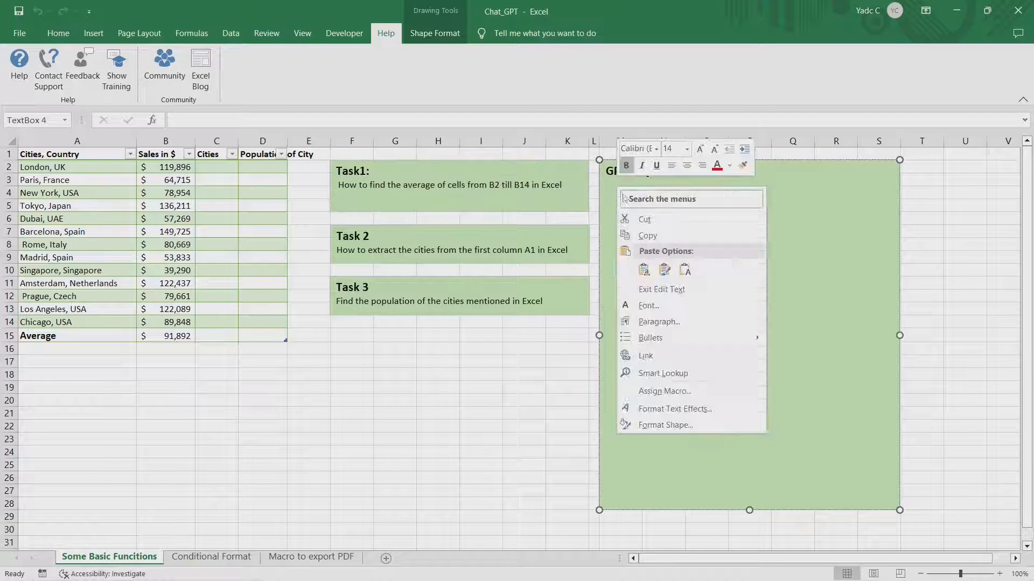
pyautogui.click(660, 263)
pyautogui.click(178, 336)
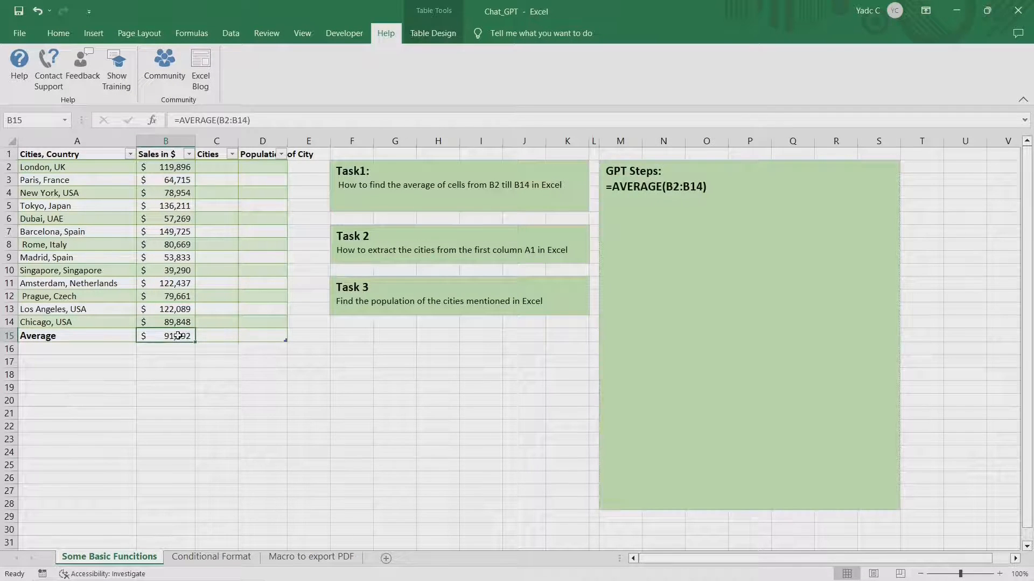
pyautogui.press('Delete')
pyautogui.rightClick(157, 337)
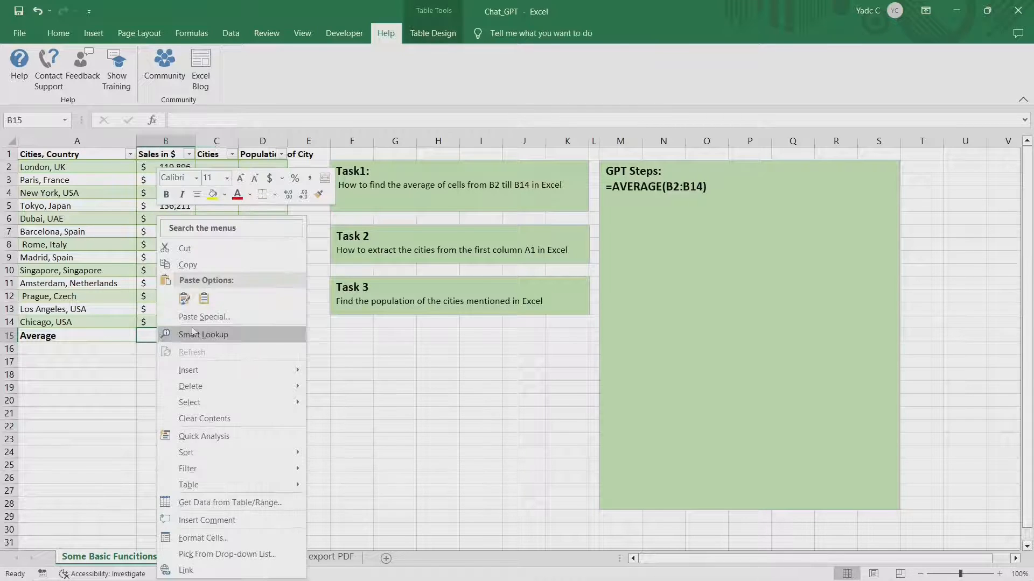
pyautogui.click(203, 298)
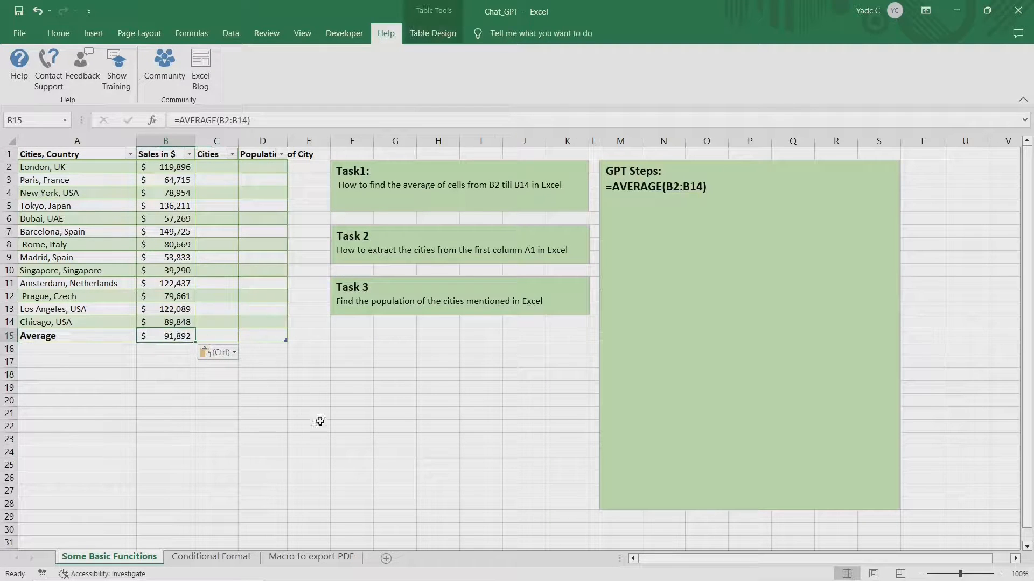
# - Select the city names in A2:A14 and copy the Task 2 question for ChatGPT
pyautogui.moveTo(128, 168); pyautogui.dragTo(127, 323)
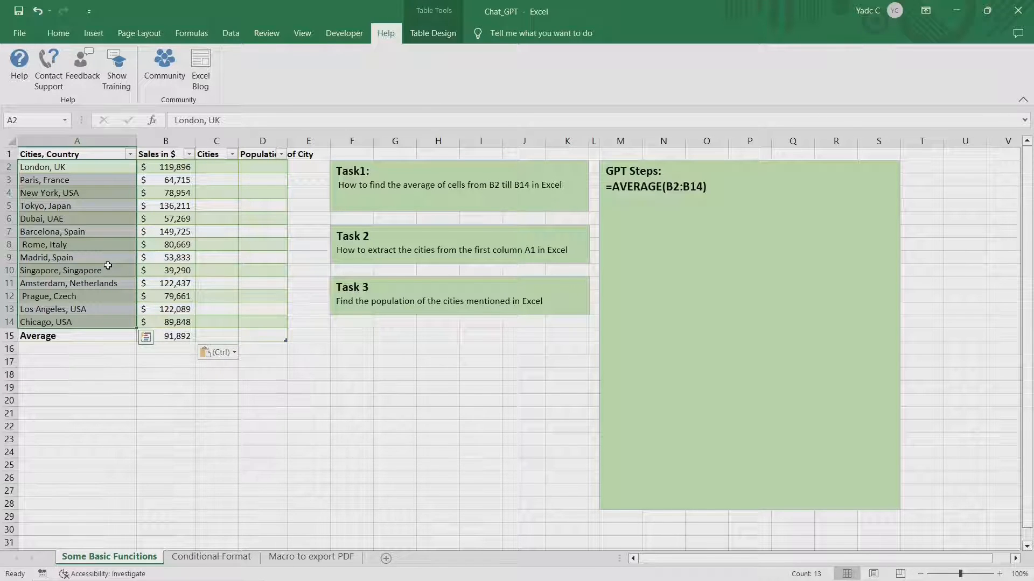
pyautogui.moveTo(336, 249); pyautogui.dragTo(568, 250)
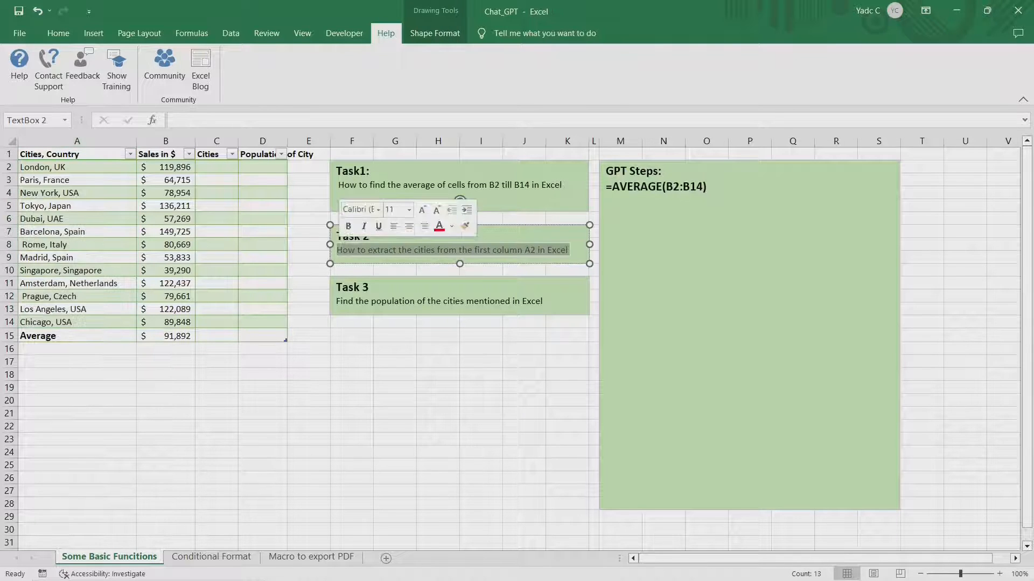
pyautogui.rightClick(364, 255)
pyautogui.click(392, 302)
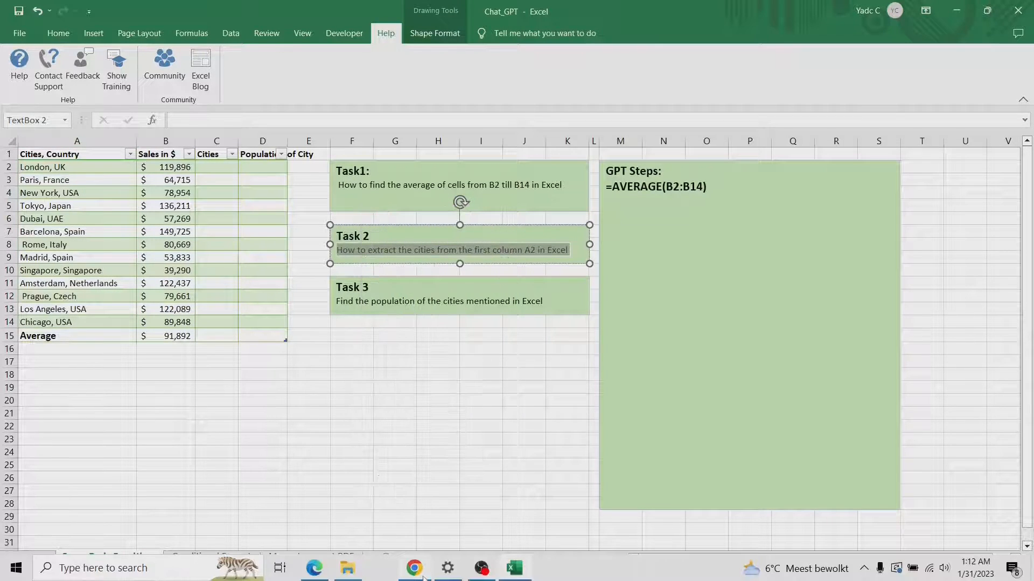
pyautogui.click(418, 577)
pyautogui.rightClick(398, 531)
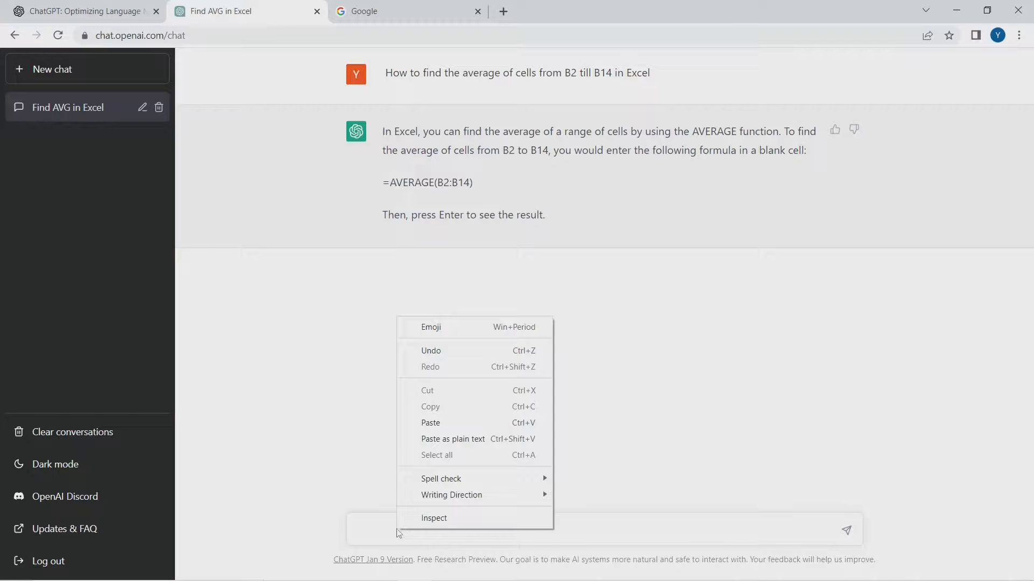
# - Send the Task 2 question and copy the reply's =LEFT(A2,FIND(",",A2)-1) formula back to Excel
pyautogui.click(450, 424)
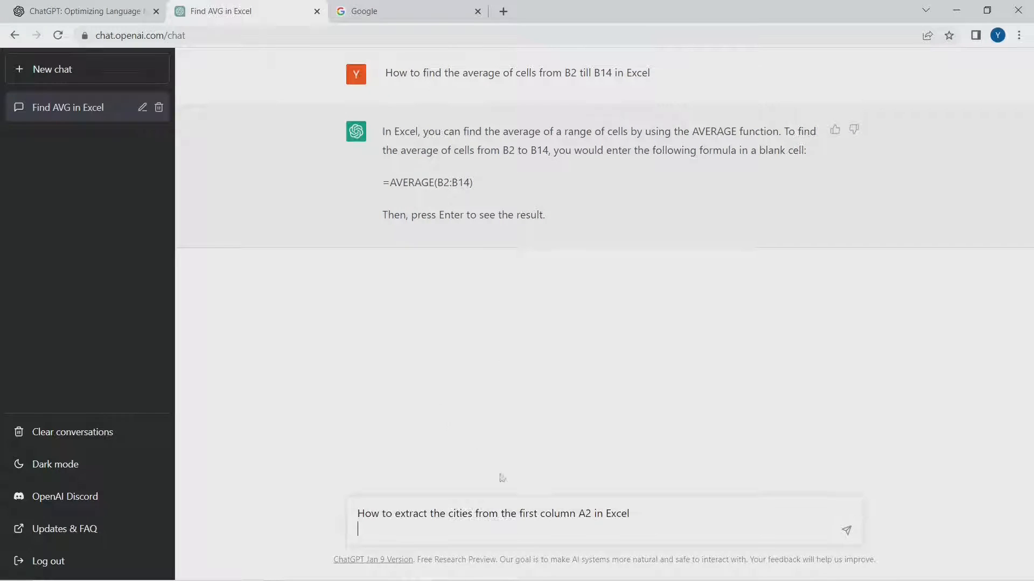
pyautogui.click(847, 531)
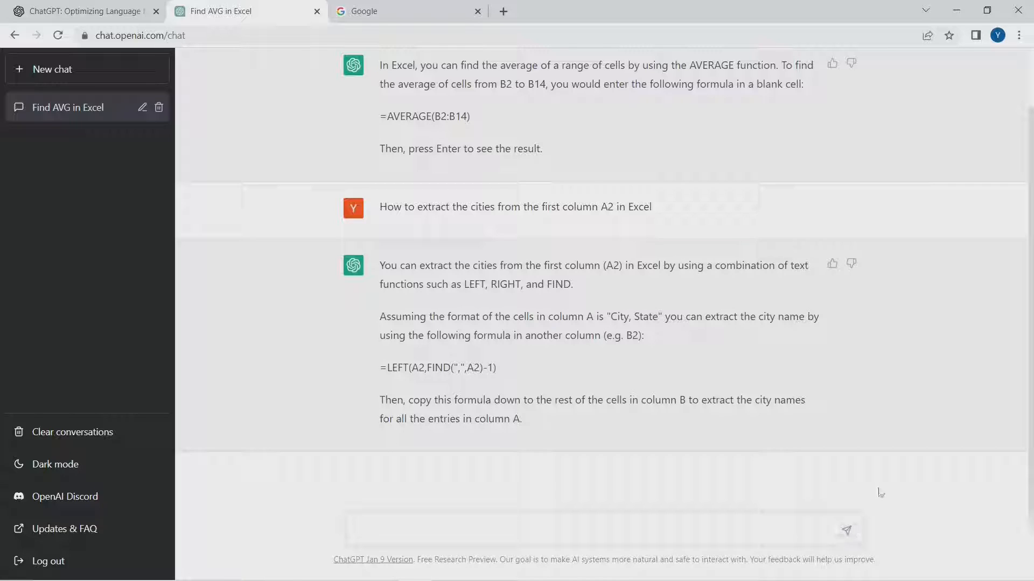
pyautogui.moveTo(497, 368); pyautogui.dragTo(379, 368)
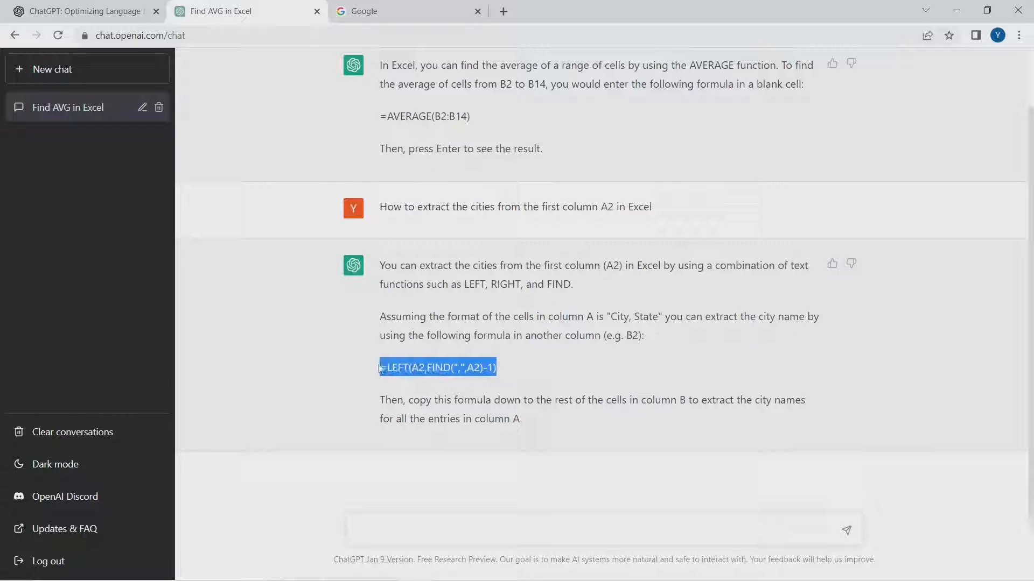
pyautogui.rightClick(425, 373)
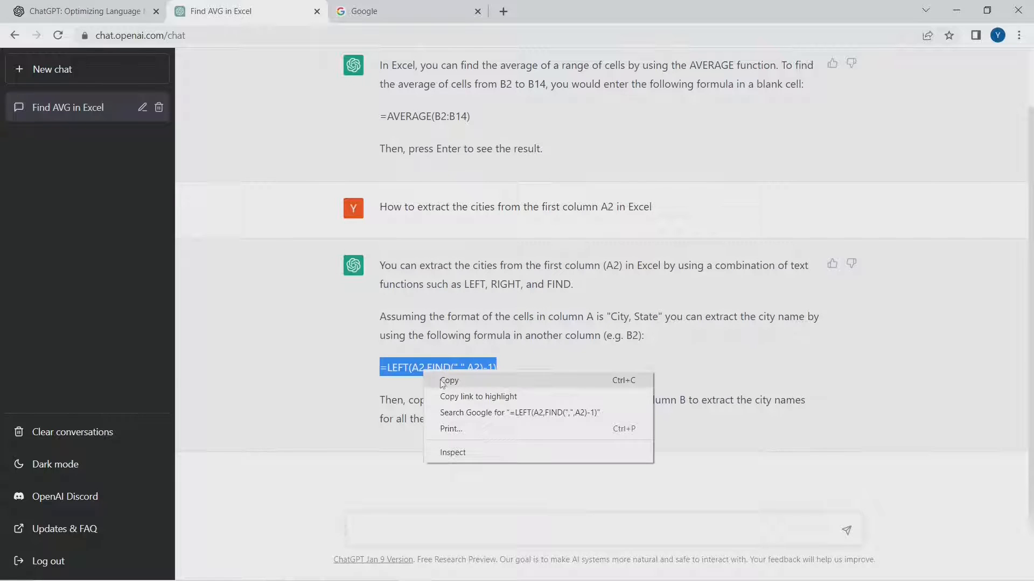
pyautogui.click(438, 381)
pyautogui.click(516, 569)
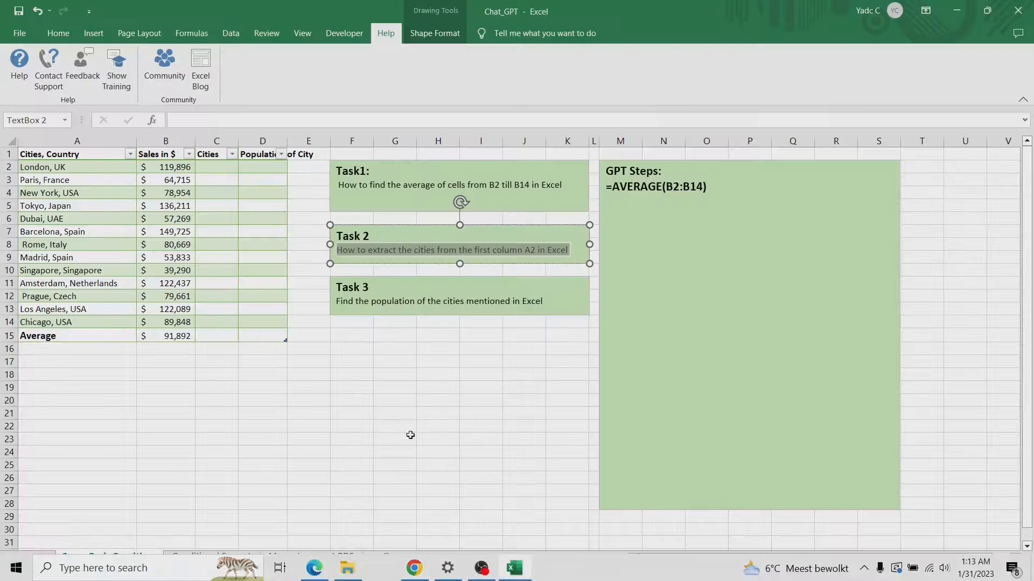
# - Paste the LEFT formula into the GPT Steps notes and down the Cities column from C2
pyautogui.click(218, 168)
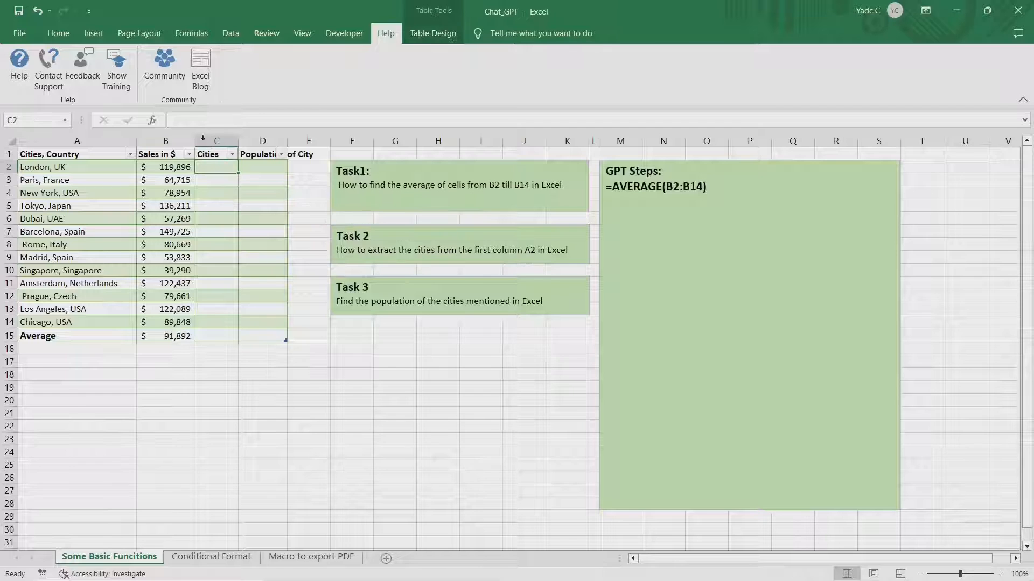
pyautogui.click(718, 216)
pyautogui.hotkey('ctrl', 'v')
pyautogui.click(215, 166)
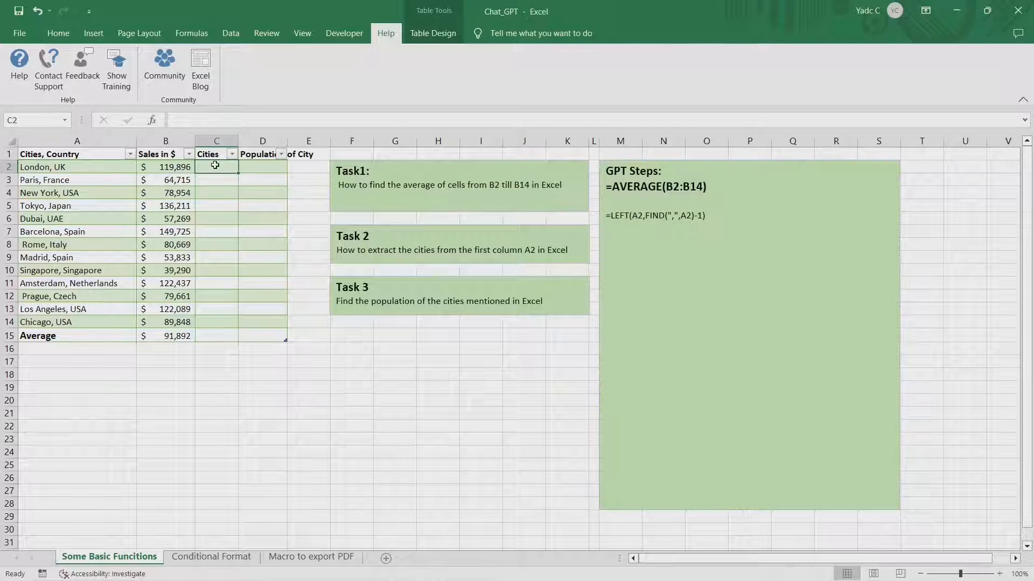
pyautogui.rightClick(215, 165)
pyautogui.click(263, 247)
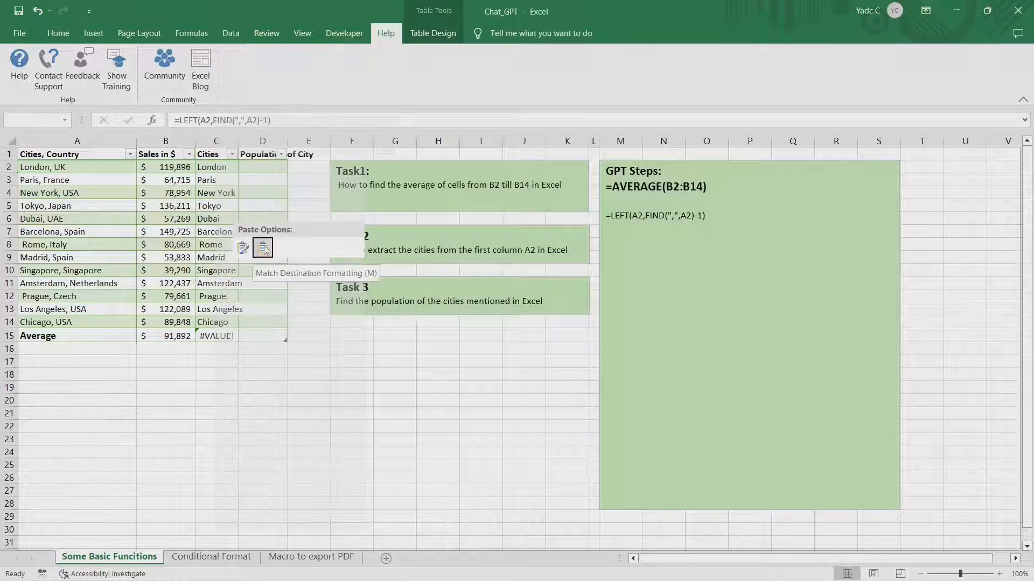
# - Clear the #VALUE! error from C15 and widen column D to fit Population of City
pyautogui.click(377, 397)
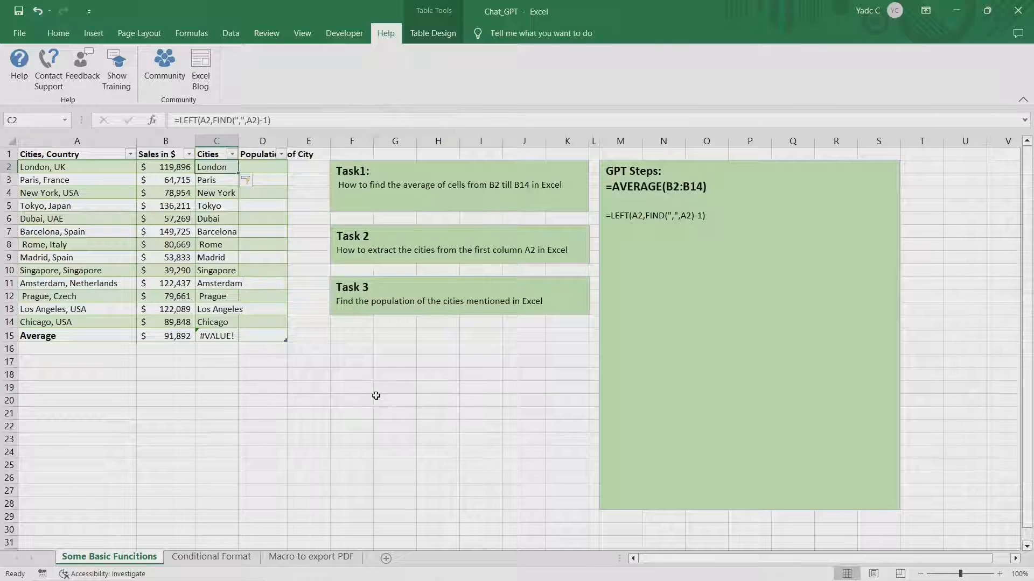
pyautogui.click(215, 337)
pyautogui.press('BackSpace')
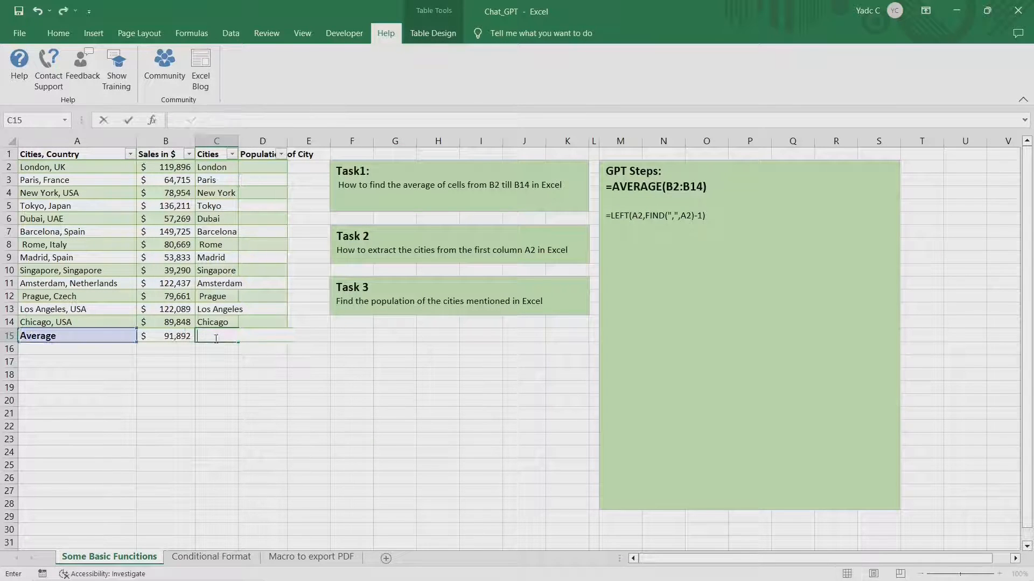
pyautogui.click(248, 376)
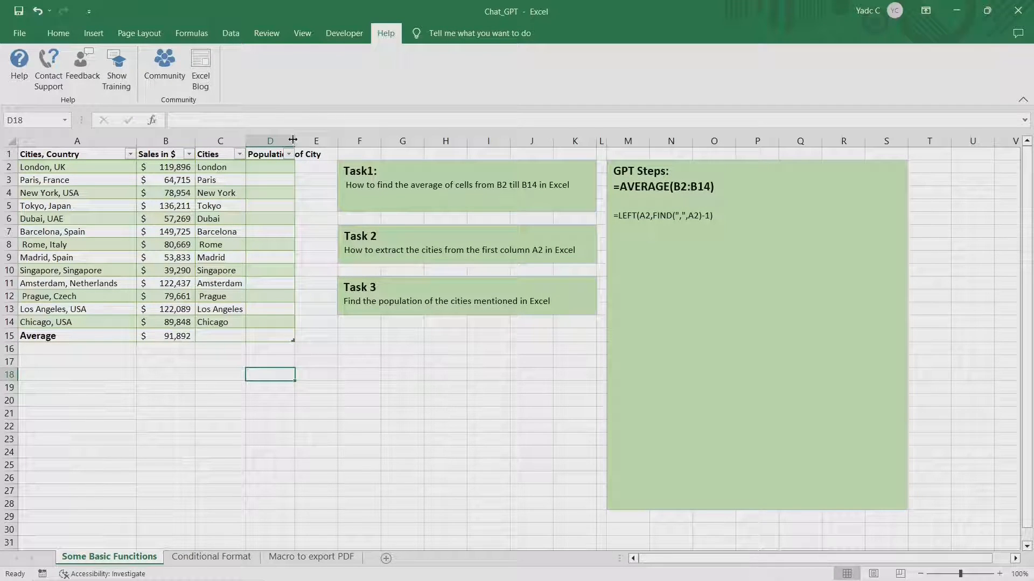
pyautogui.moveTo(293, 140); pyautogui.dragTo(341, 140)
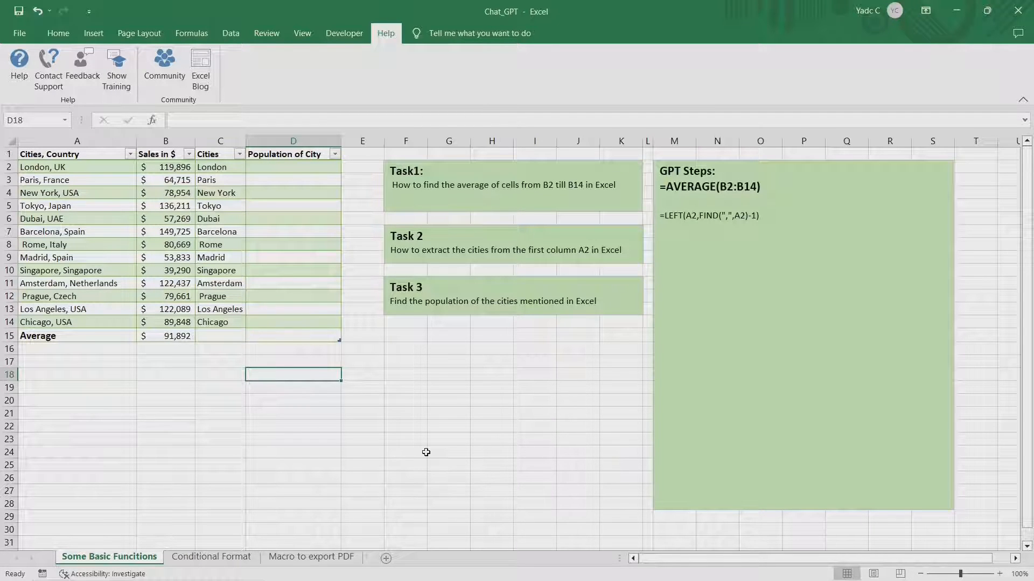
pyautogui.hotkey('alt', 'Tab')
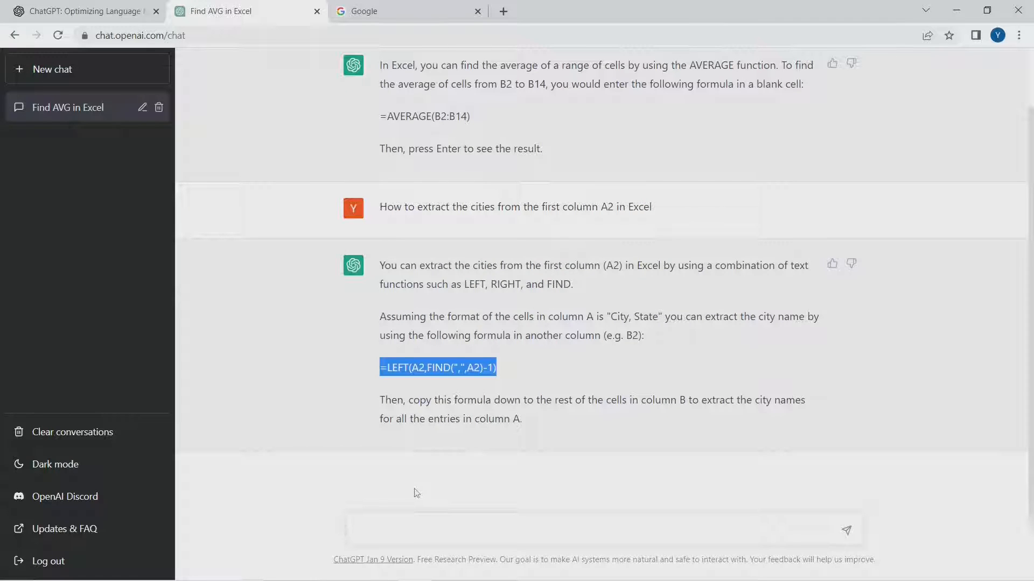
# - Paste the city list, ask 'what is the population of these cities', and select the returned figures
pyautogui.click(368, 523)
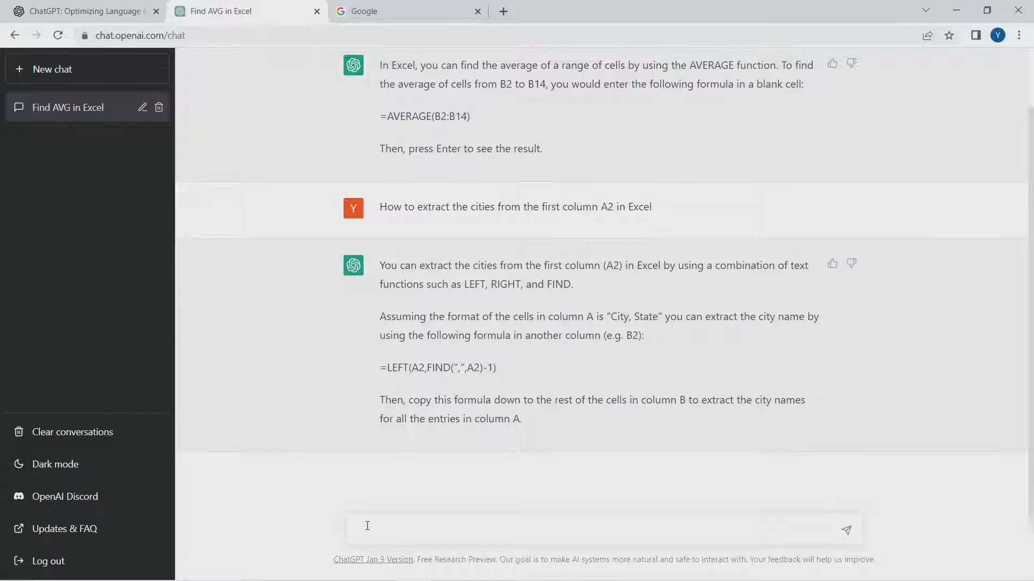
pyautogui.rightClick(367, 526)
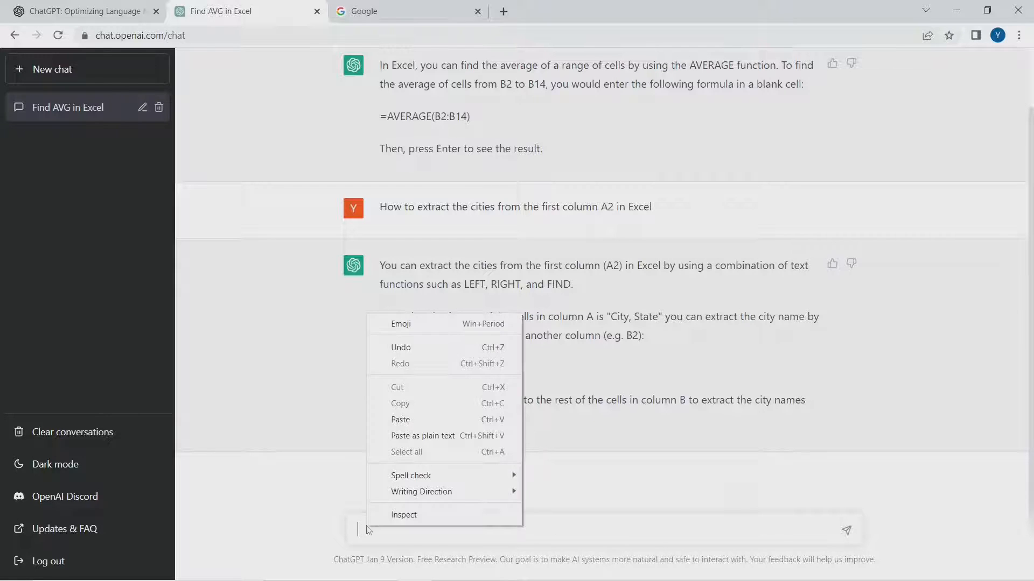
pyautogui.click(402, 424)
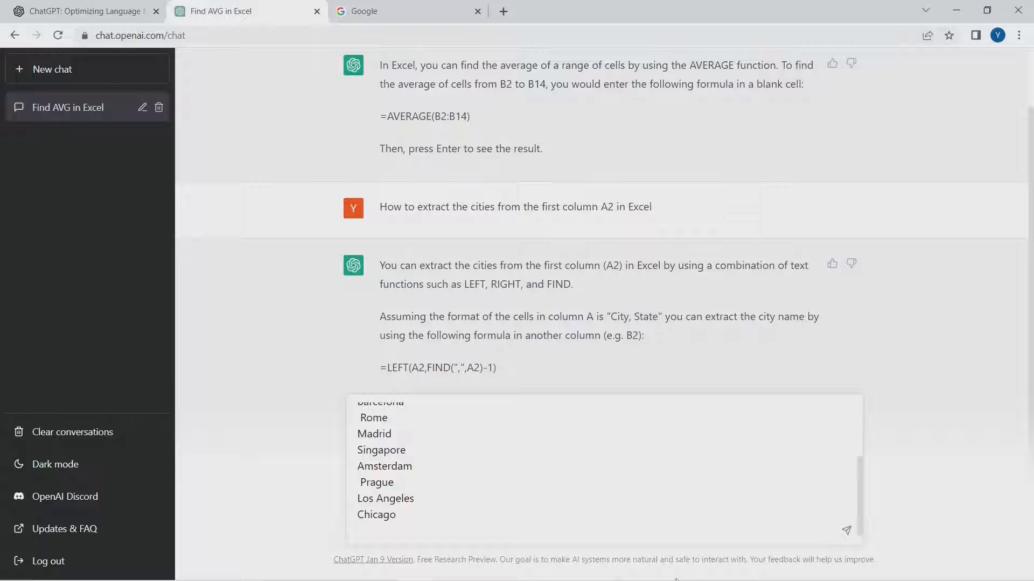
pyautogui.write('what is the population of these cities')
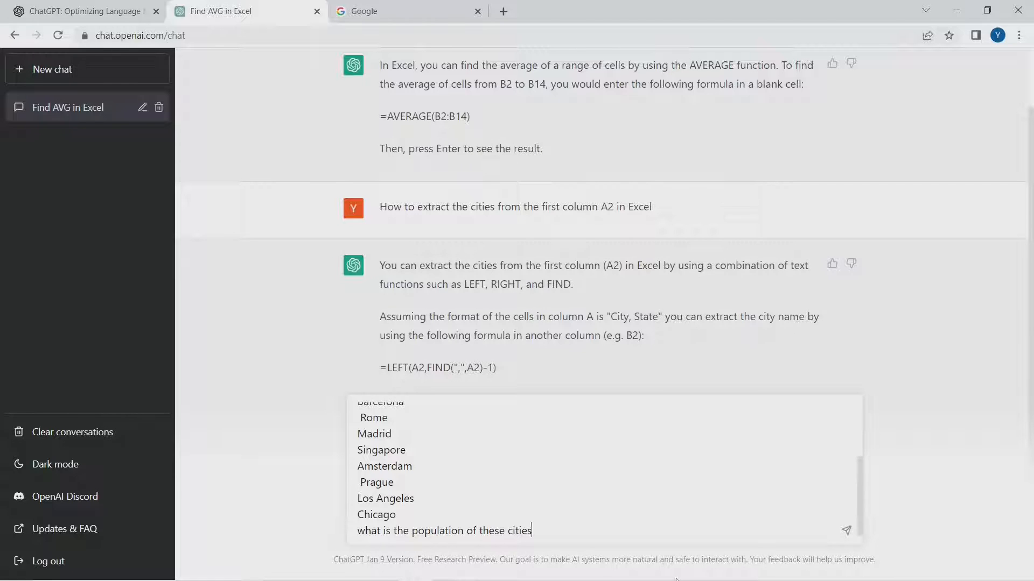
pyautogui.press('Return')
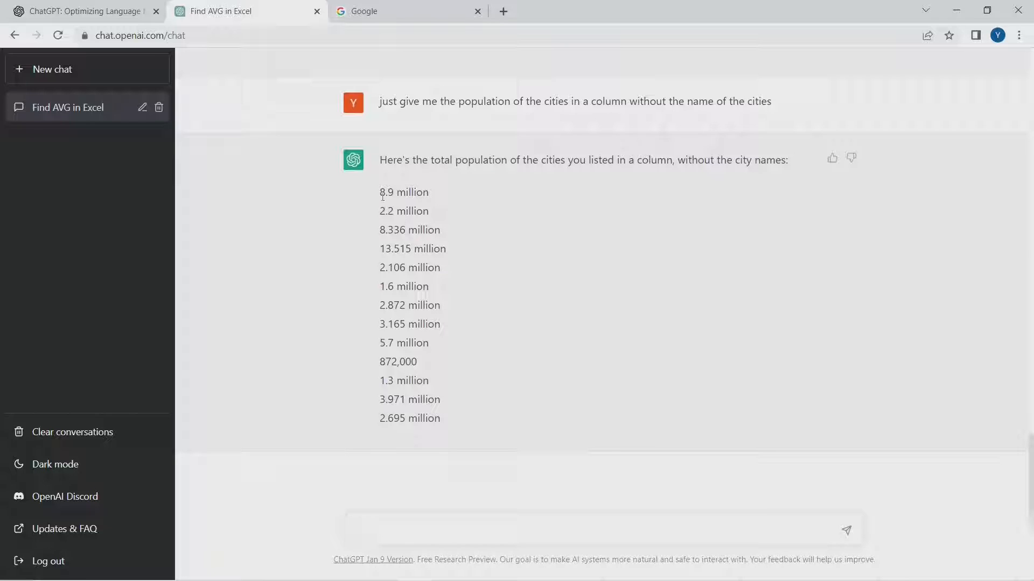
pyautogui.moveTo(380, 192); pyautogui.dragTo(442, 425)
pyautogui.hotkey('ctrl', 'c')
# - Copy ChatGPT's population figures and Paste Special them as Text starting at D2
pyautogui.rightClick(399, 283)
pyautogui.click(422, 293)
pyautogui.hotkey('alt', 'Tab')
pyautogui.rightClick(303, 168)
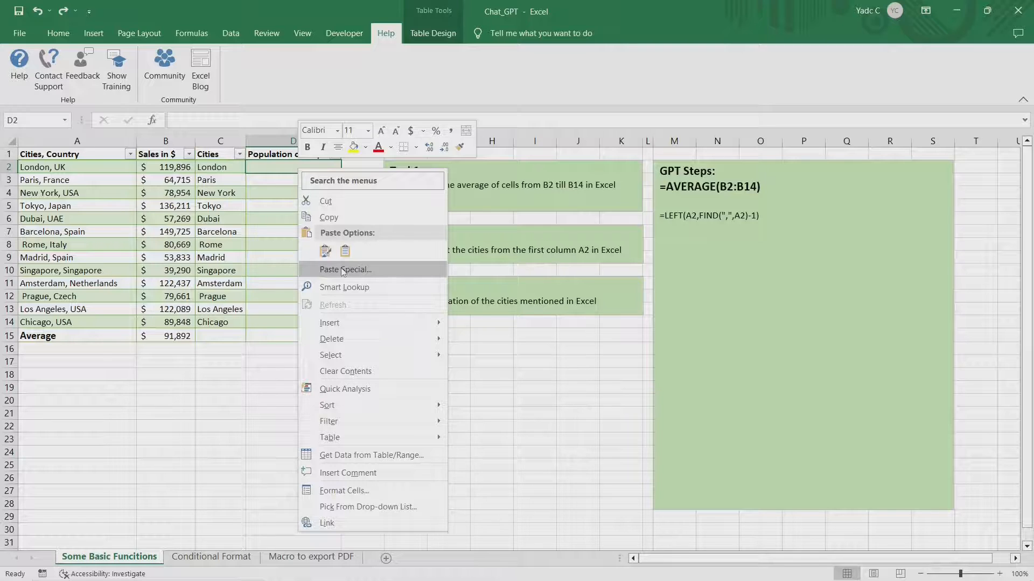
pyautogui.click(345, 266)
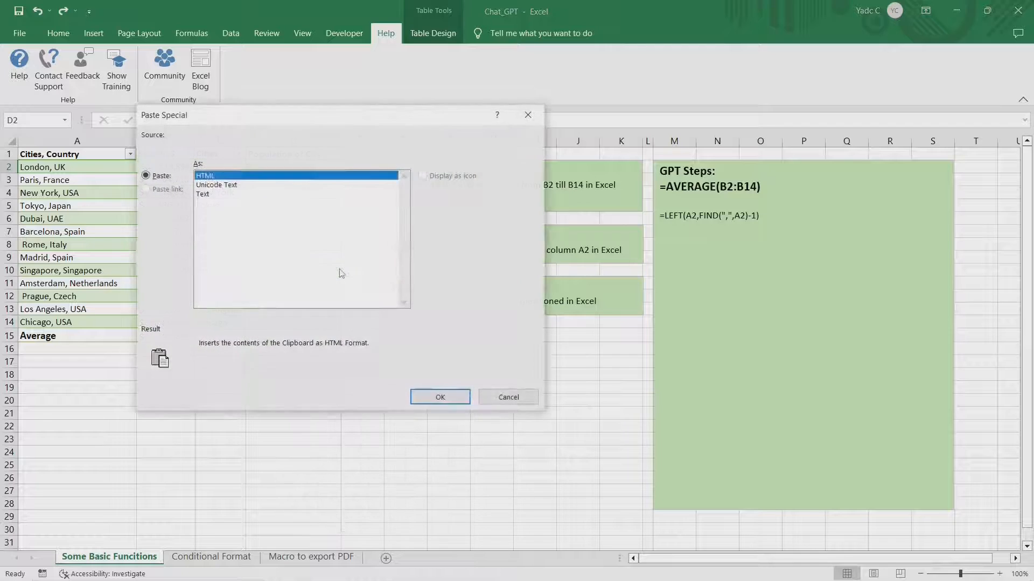
pyautogui.click(202, 194)
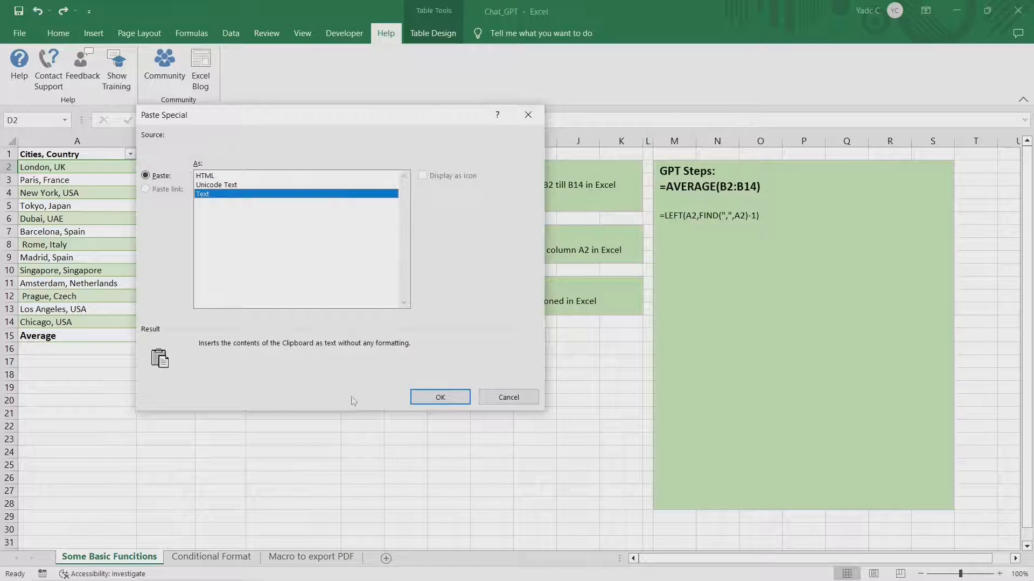
pyautogui.click(440, 398)
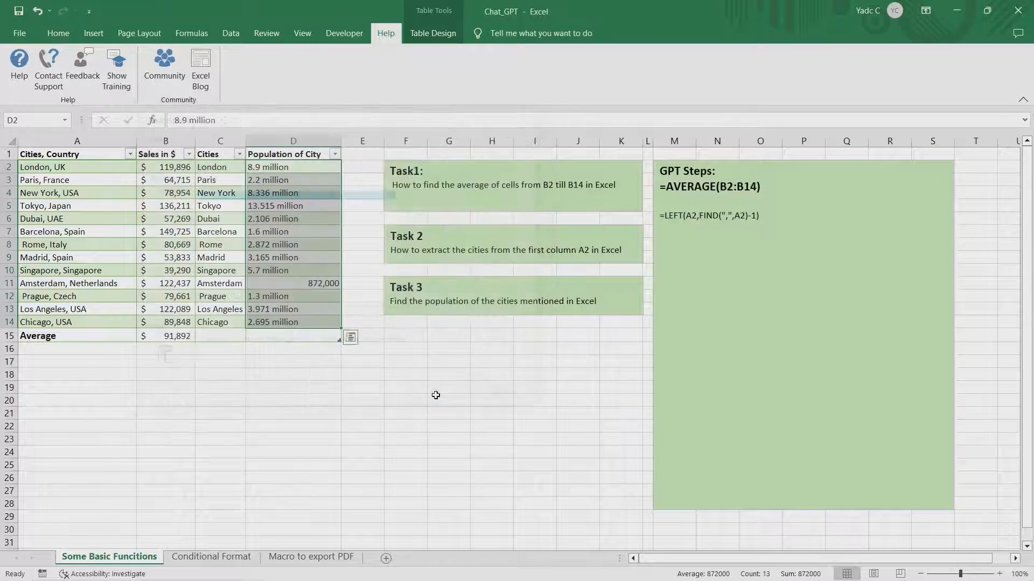
pyautogui.click(318, 287)
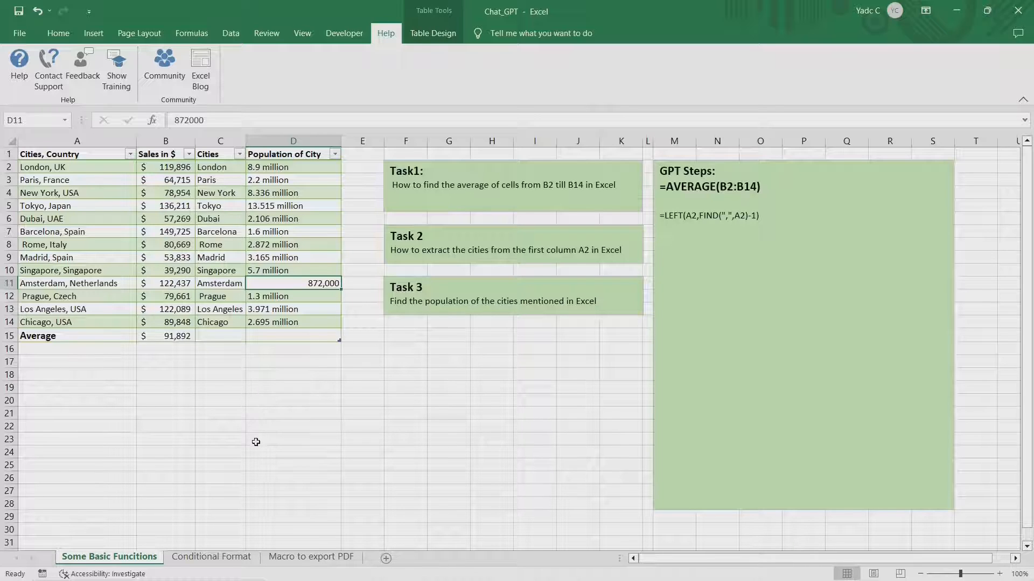
# - Open the Conditional Format sheet and select the Task 4 colour-rule question text
pyautogui.click(204, 560)
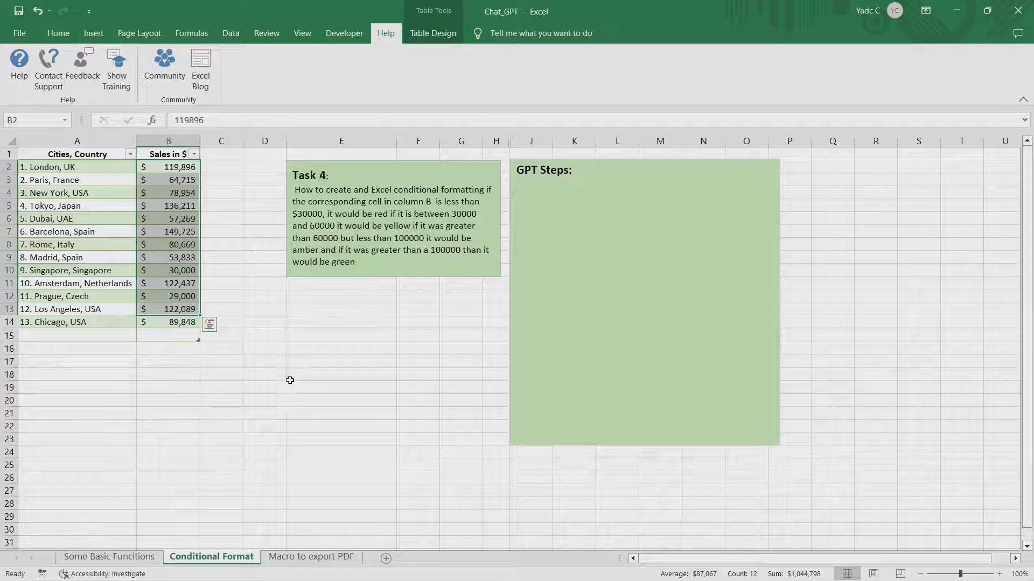
pyautogui.click(330, 376)
pyautogui.click(353, 249)
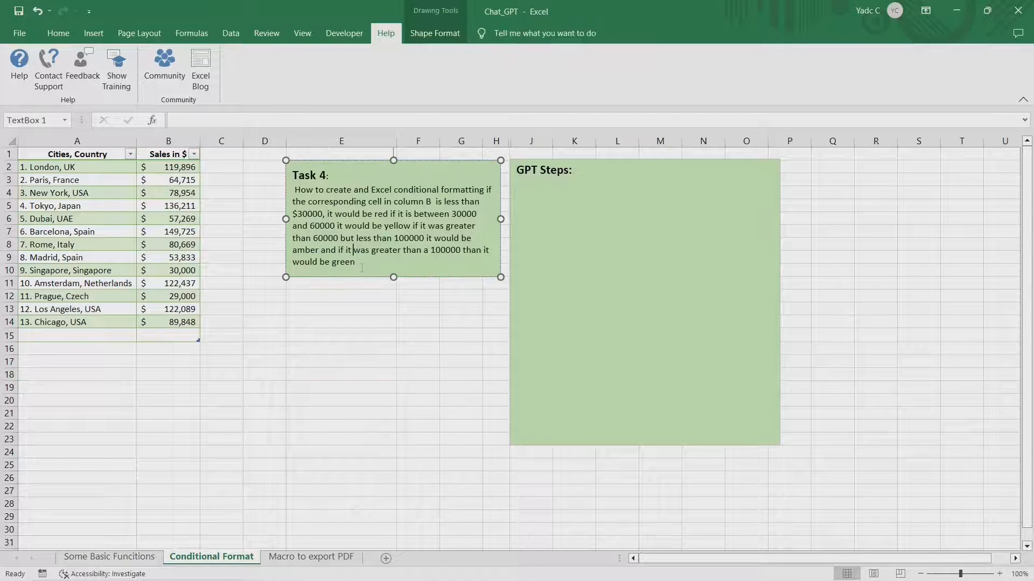
pyautogui.moveTo(360, 265); pyautogui.dragTo(282, 192)
pyautogui.hotkey('ctrl', 'c')
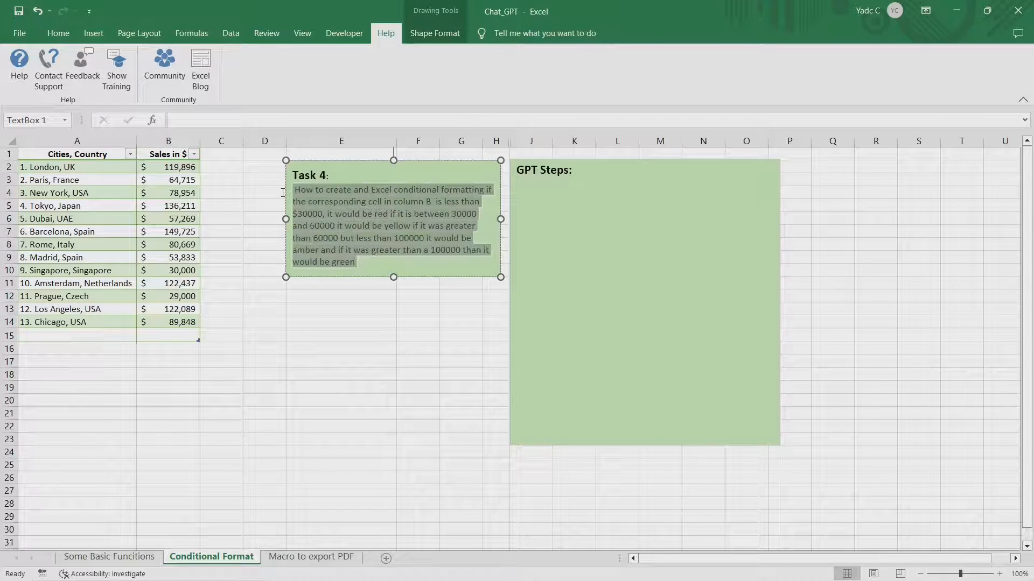
# - Send ChatGPT the Task 4 question on colouring column B by sales, then select its answer steps
pyautogui.rightClick(313, 199)
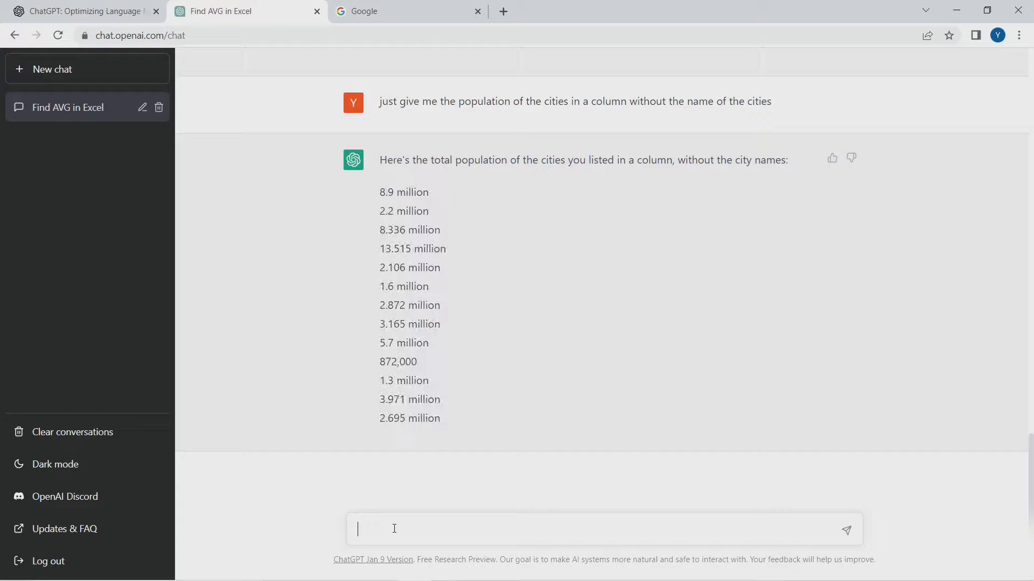
pyautogui.rightClick(393, 529)
pyautogui.click(428, 422)
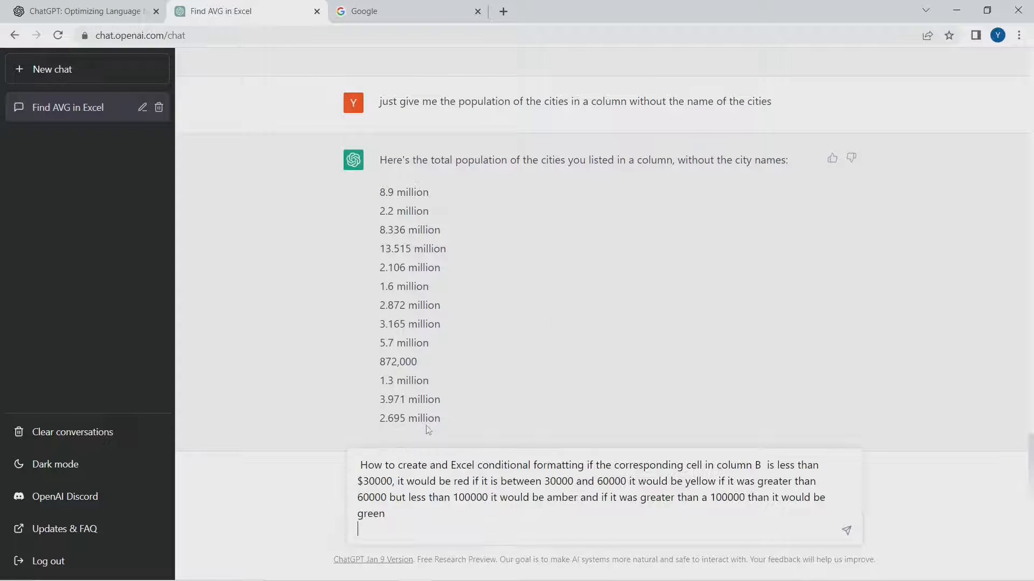
pyautogui.press('Return')
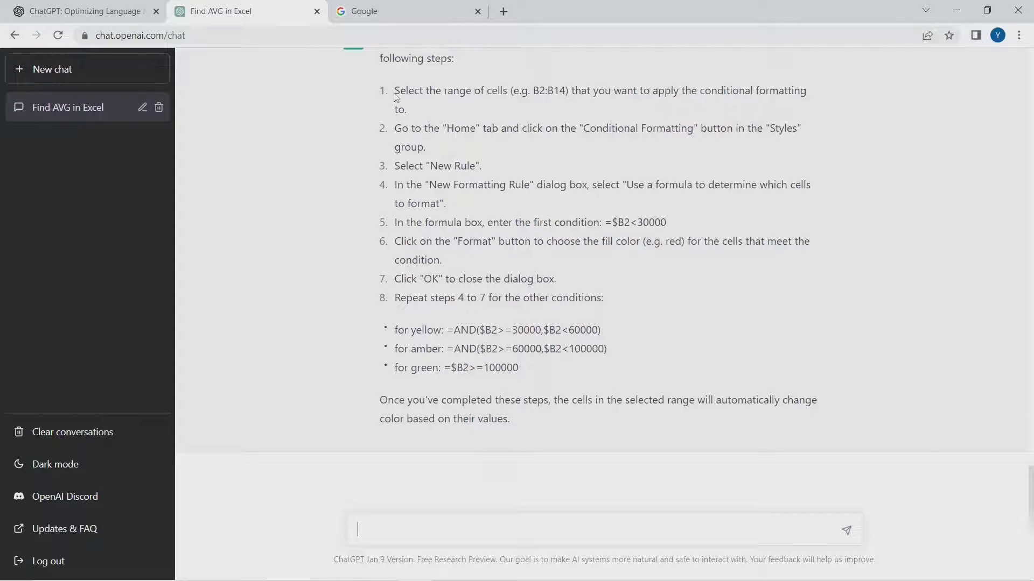
pyautogui.moveTo(396, 90); pyautogui.dragTo(511, 419)
pyautogui.rightClick(437, 183)
# - Copy ChatGPT's steps, select sales cells B2:B14, and start a new conditional formatting rule
pyautogui.click(457, 192)
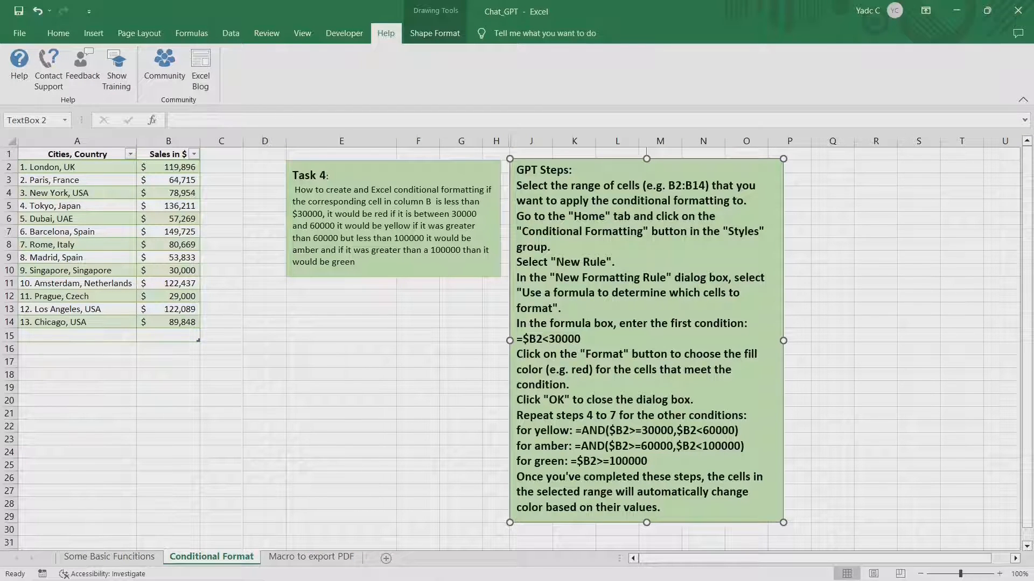
pyautogui.moveTo(184, 168); pyautogui.dragTo(194, 322)
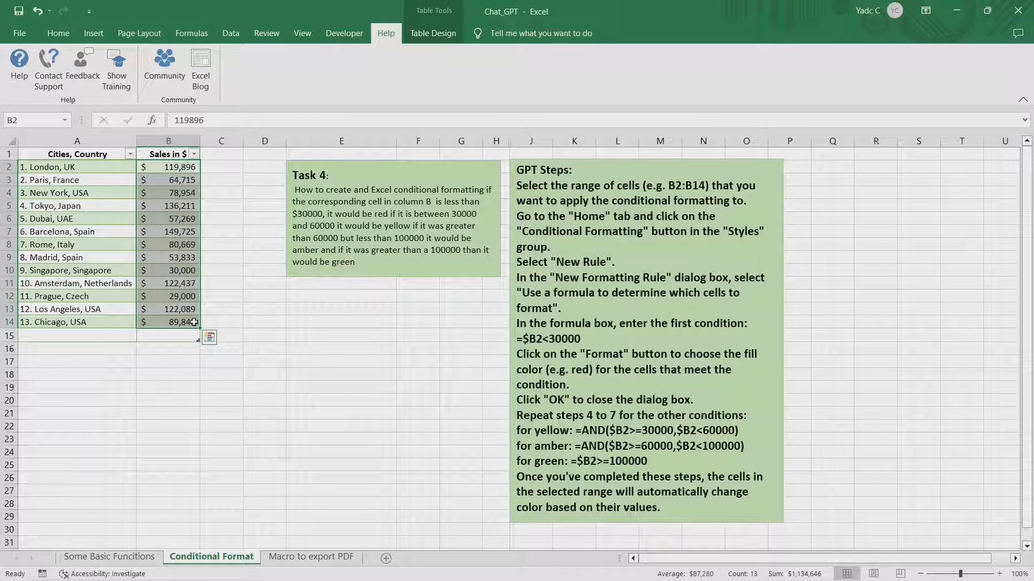
pyautogui.click(58, 32)
pyautogui.click(588, 81)
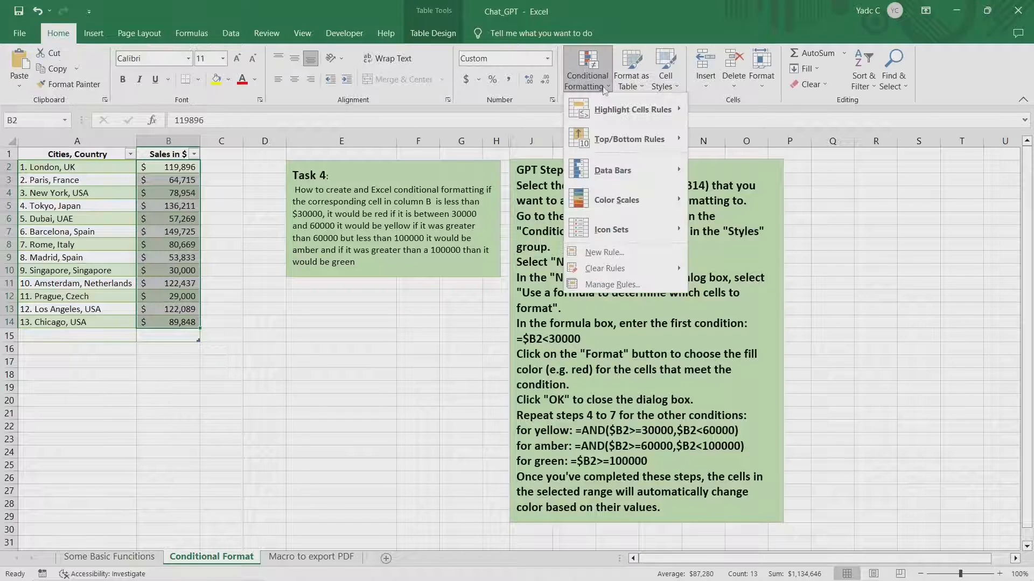
pyautogui.click(864, 281)
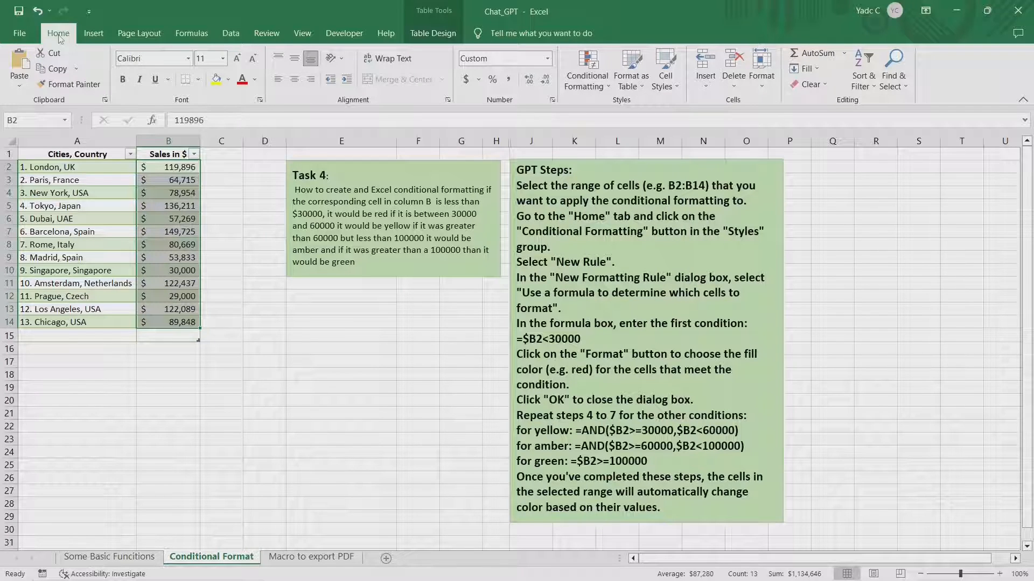
pyautogui.click(596, 95)
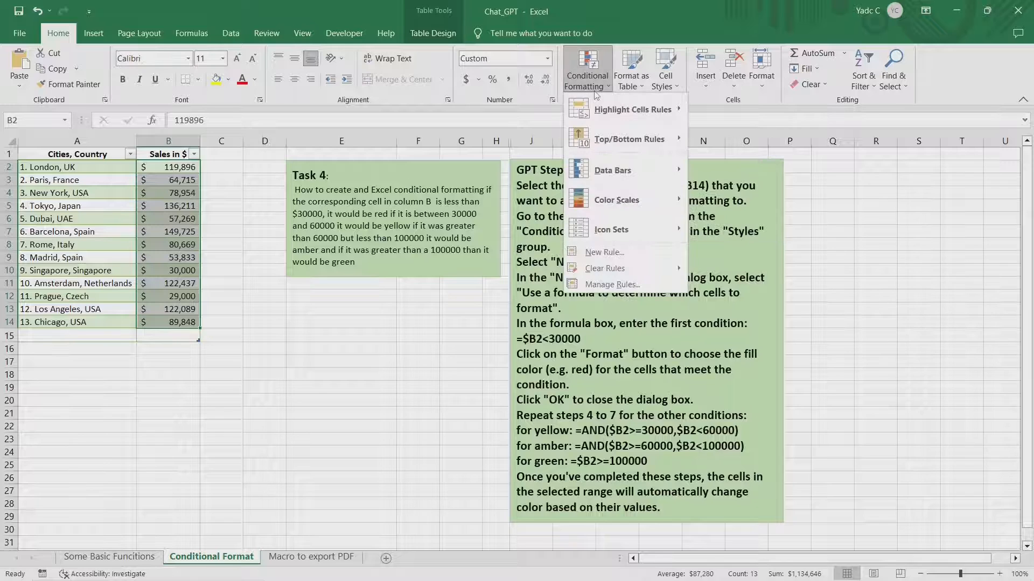
pyautogui.click(605, 252)
pyautogui.moveTo(439, 135); pyautogui.dragTo(252, 297)
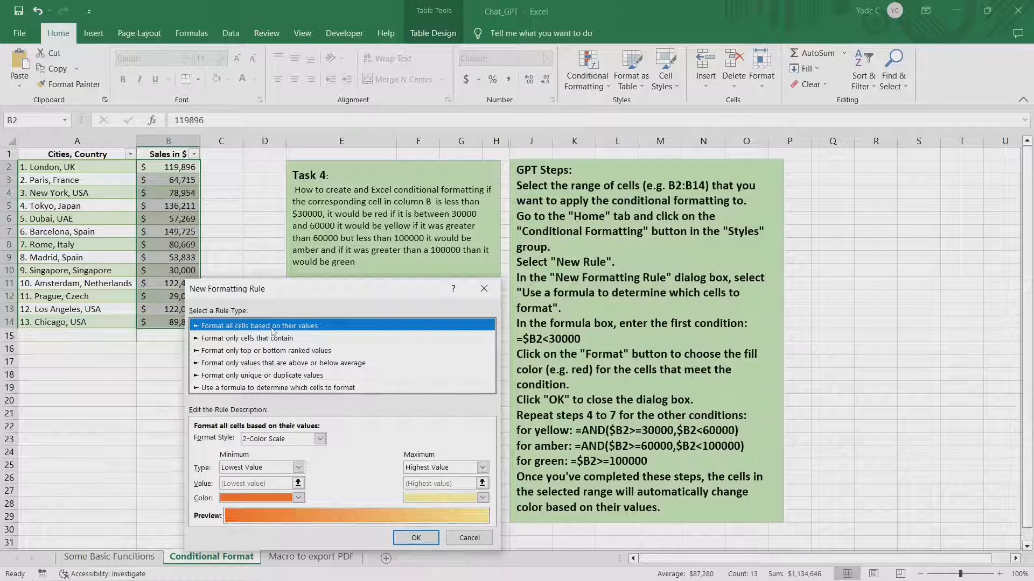
# - Add a formula rule =$B2<30000 with a light orange fill to the sales values
pyautogui.click(271, 389)
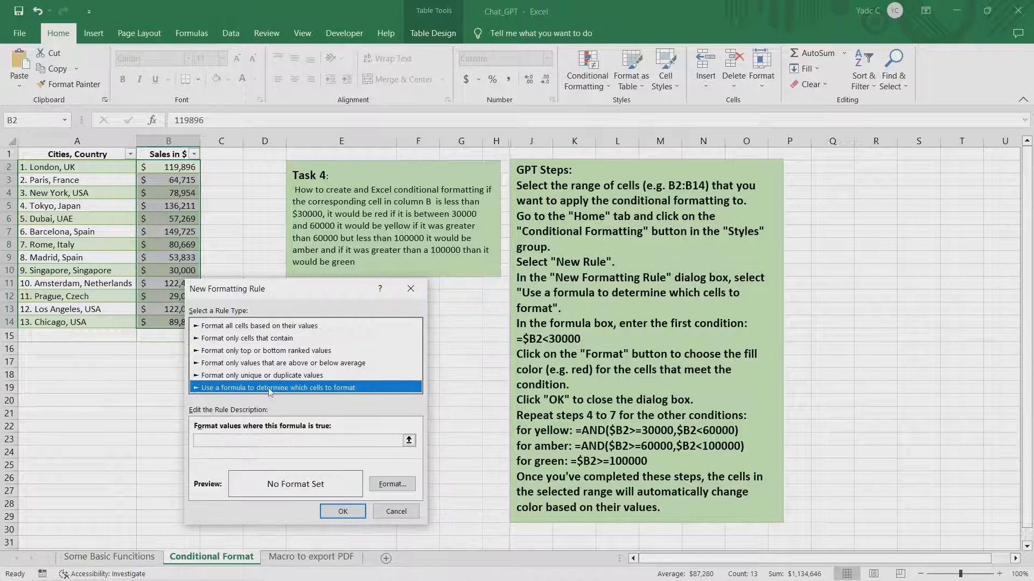
pyautogui.click(281, 442)
pyautogui.write('=$B2<30000')
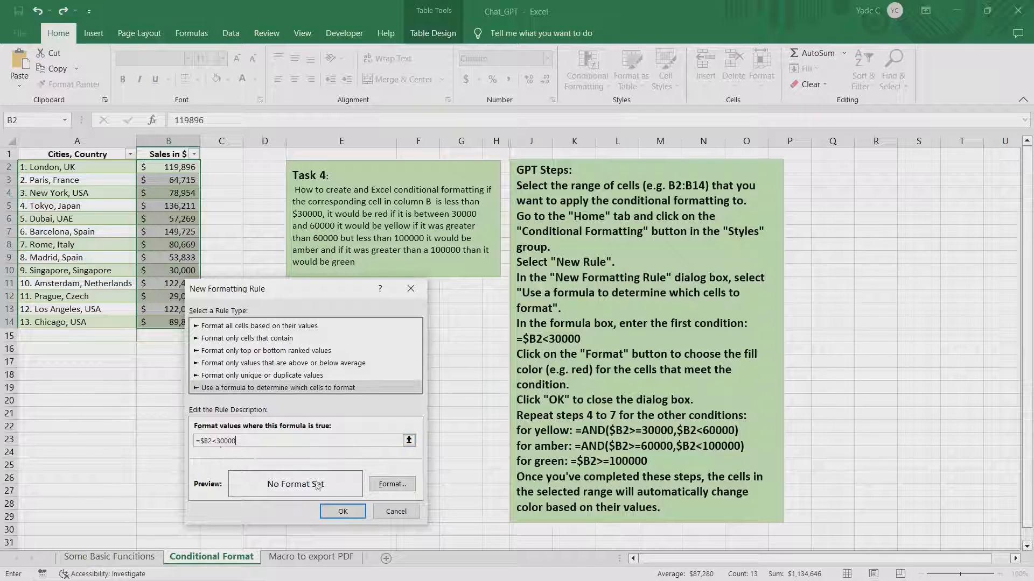
pyautogui.click(400, 491)
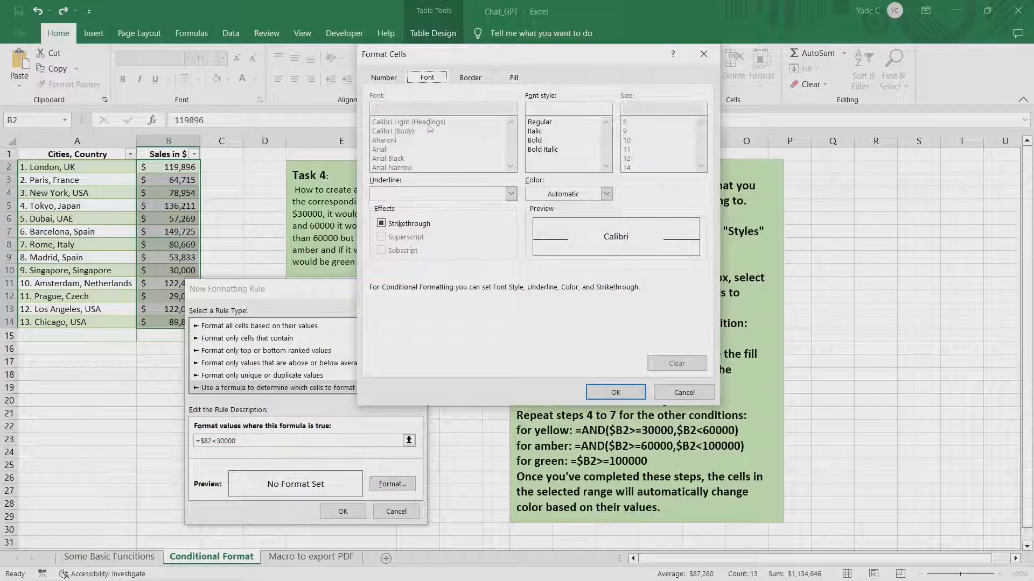
pyautogui.click(514, 79)
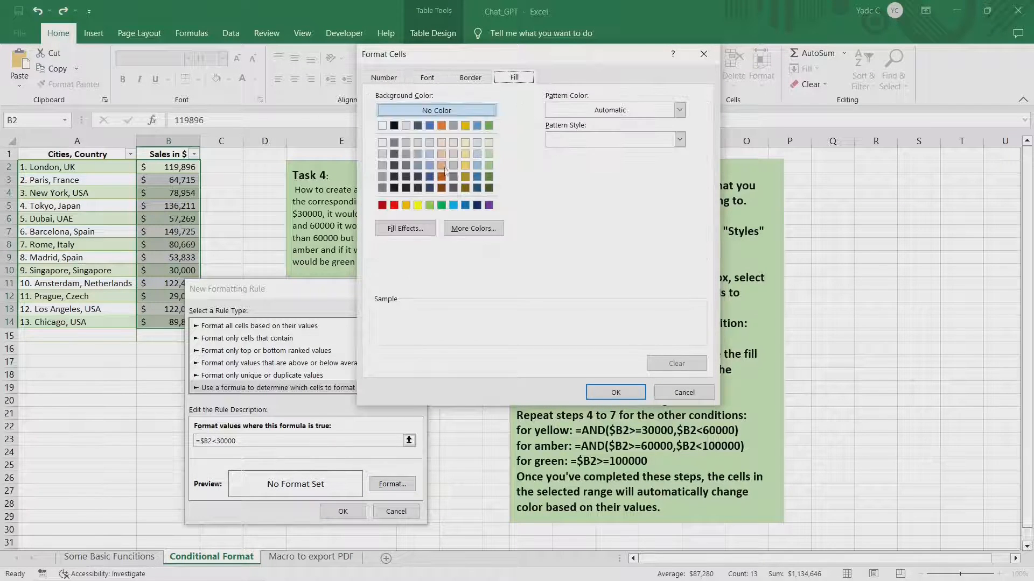
pyautogui.click(443, 166)
pyautogui.press('Return')
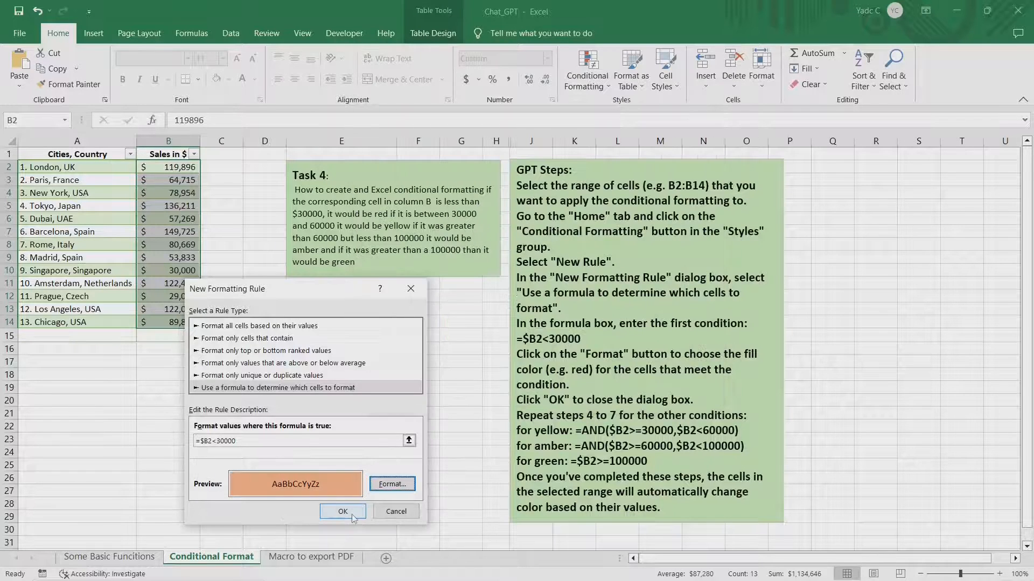
pyautogui.click(352, 513)
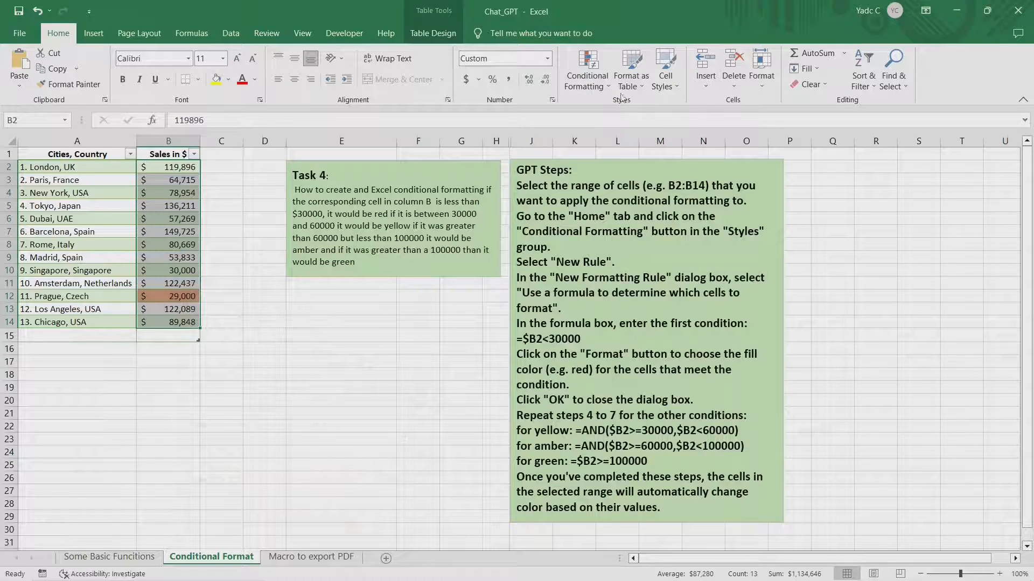
pyautogui.click(597, 84)
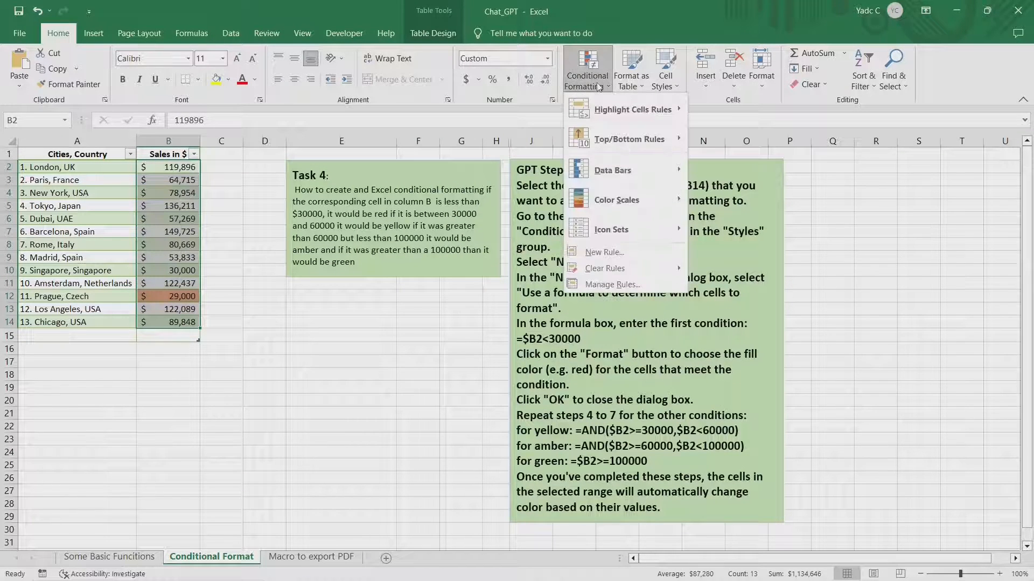
# - In Manage Rules, add formula rules for the yellow 30000–60000 and amber 60000–100000 bands
pyautogui.click(613, 285)
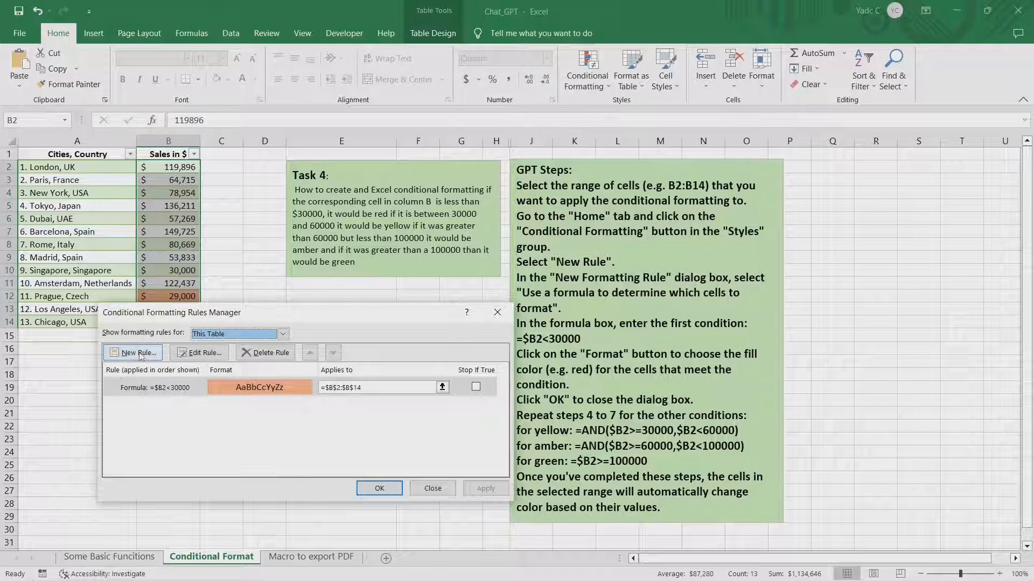
pyautogui.click(137, 353)
pyautogui.click(264, 376)
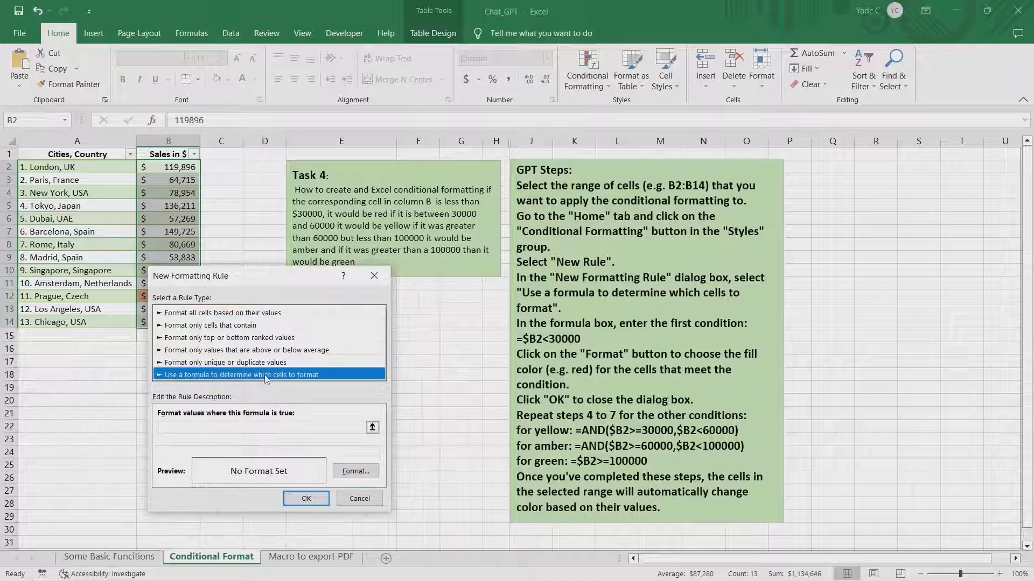
pyautogui.click(246, 429)
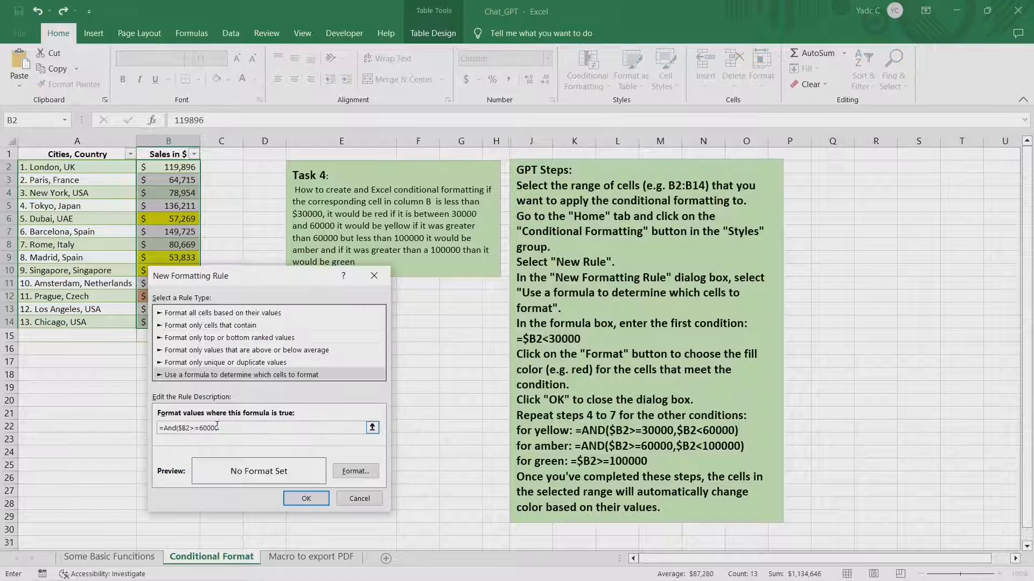
pyautogui.write(',')
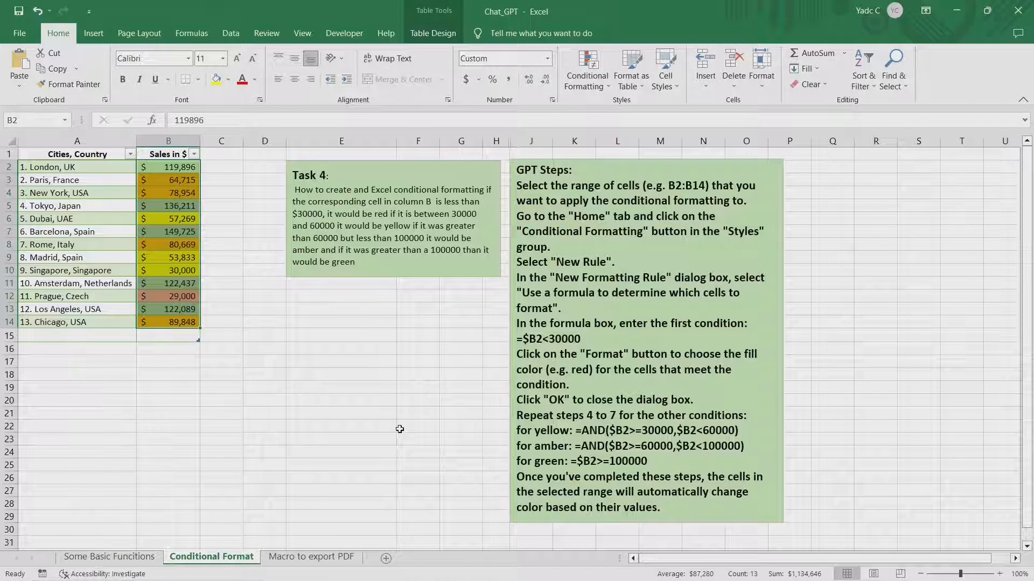
pyautogui.click(413, 400)
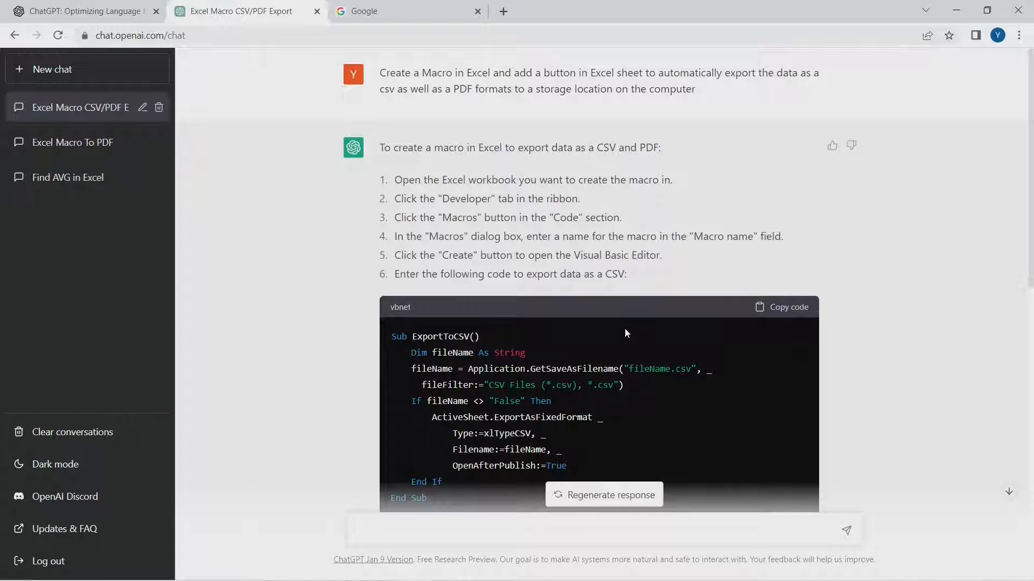
# - Scroll to ChatGPT's ExportToPDF code, then return to Excel and select the old Export PDF and CSV shape
pyautogui.scroll(-3, 625, 330)
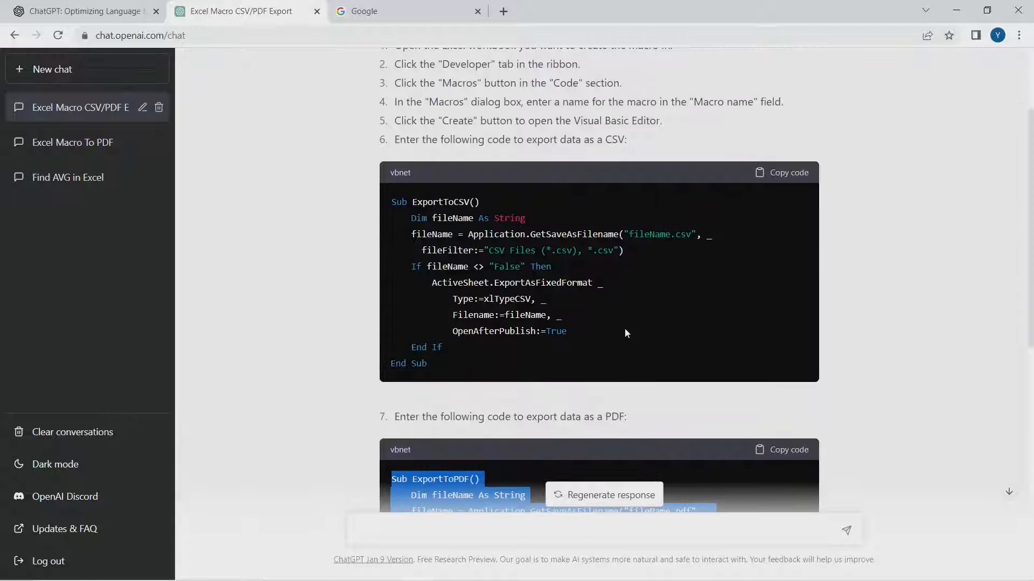
pyautogui.scroll(-3, 624, 334)
pyautogui.scroll(-3, 498, 305)
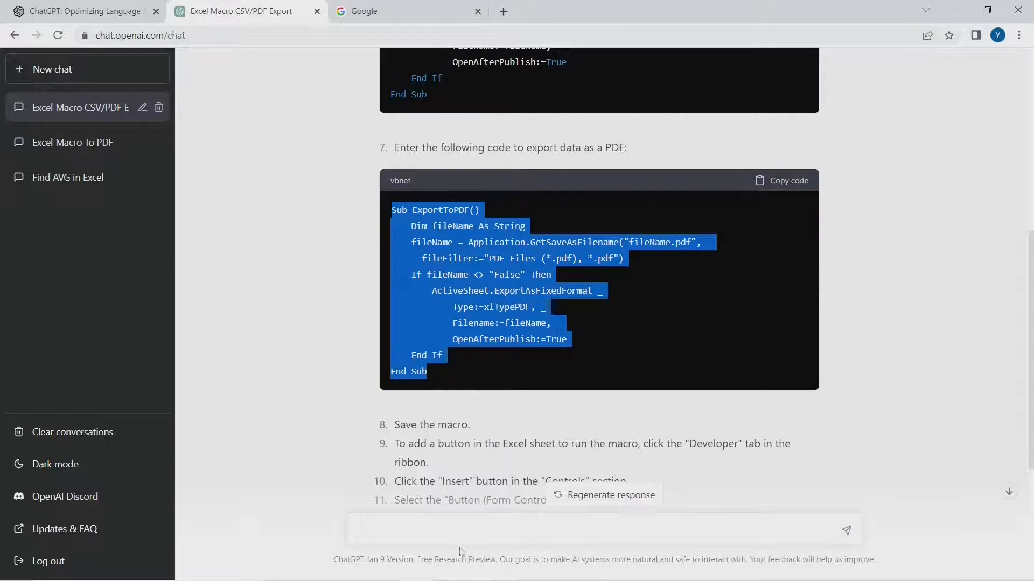
pyautogui.scroll(1, 461, 309)
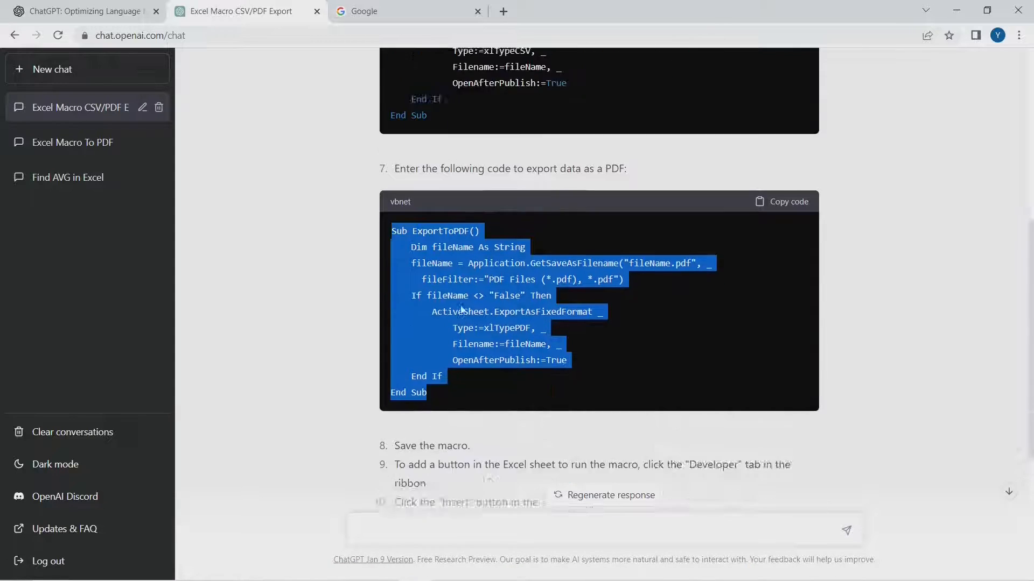
pyautogui.scroll(-2, 462, 310)
pyautogui.click(505, 572)
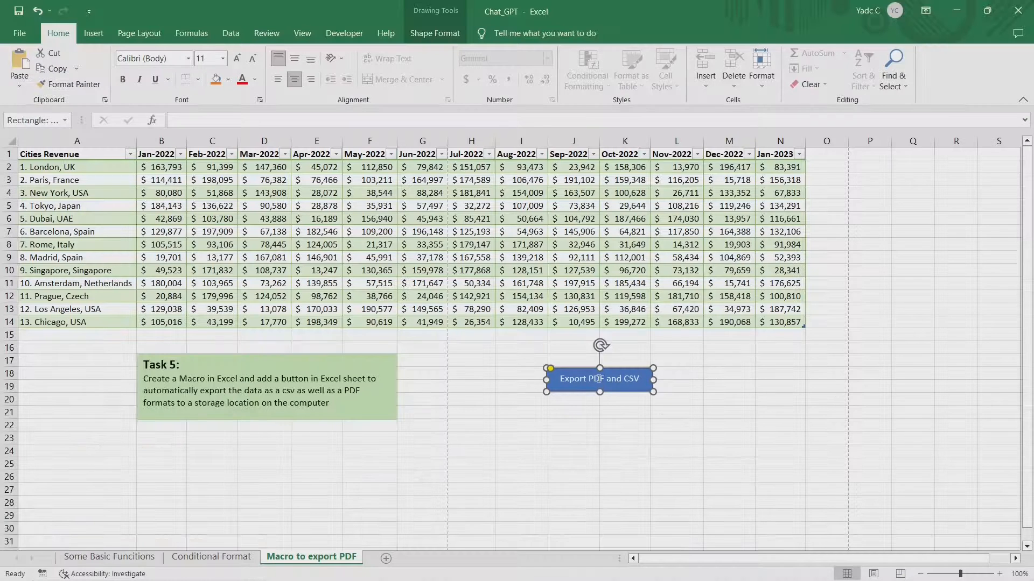
pyautogui.doubleClick(599, 379)
# - Delete the old export shape and draw a rectangle labelled 'Export To CSV' near J17
pyautogui.click(588, 369)
pyautogui.press('Delete')
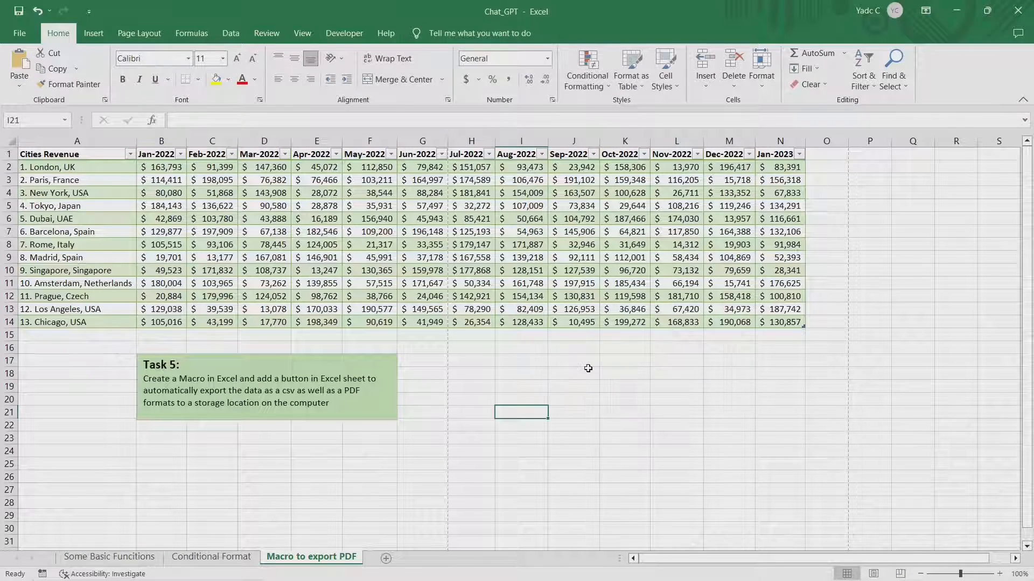
pyautogui.click(90, 36)
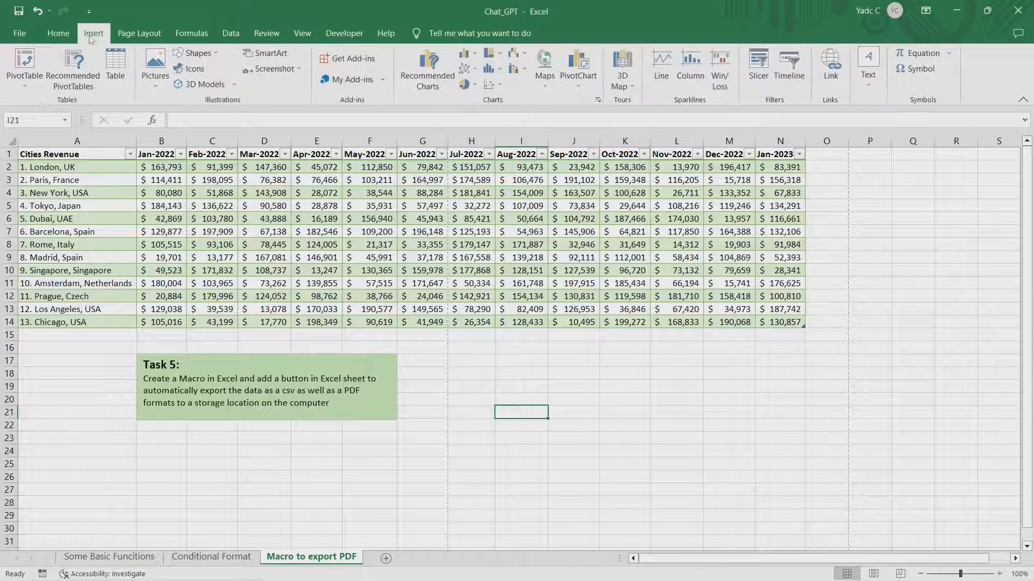
pyautogui.click(198, 54)
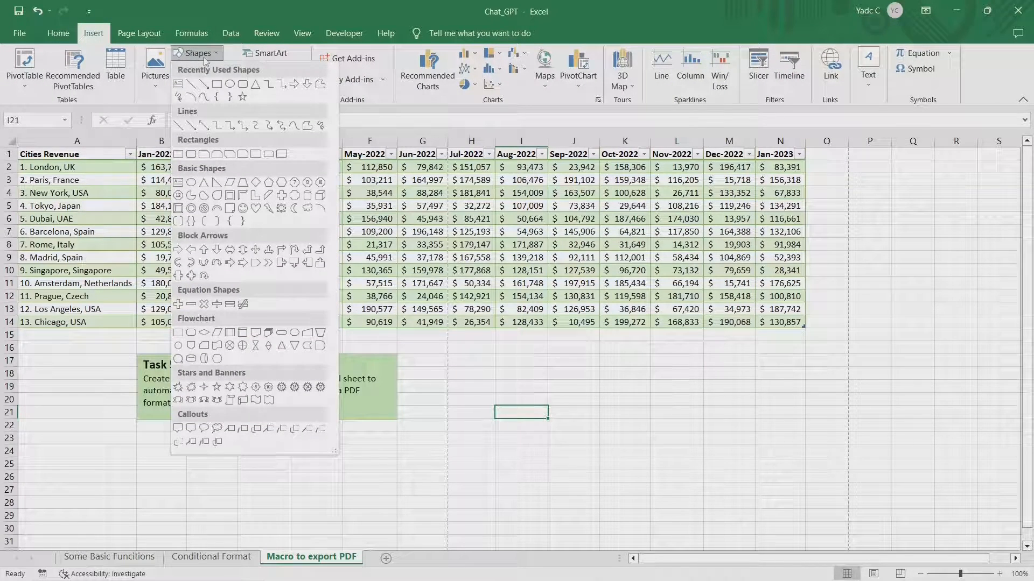
pyautogui.click(191, 154)
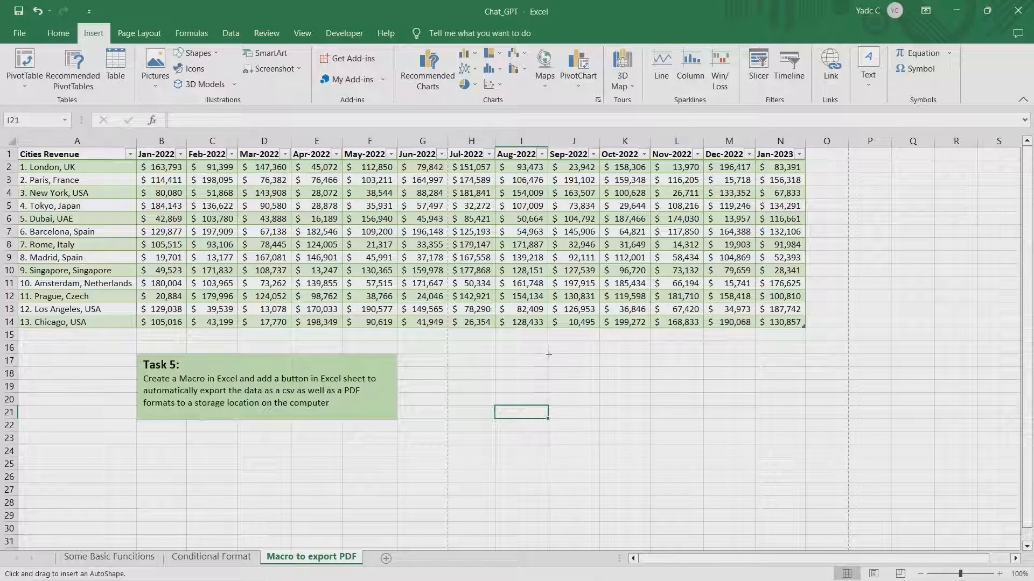
pyautogui.moveTo(548, 354); pyautogui.dragTo(651, 394)
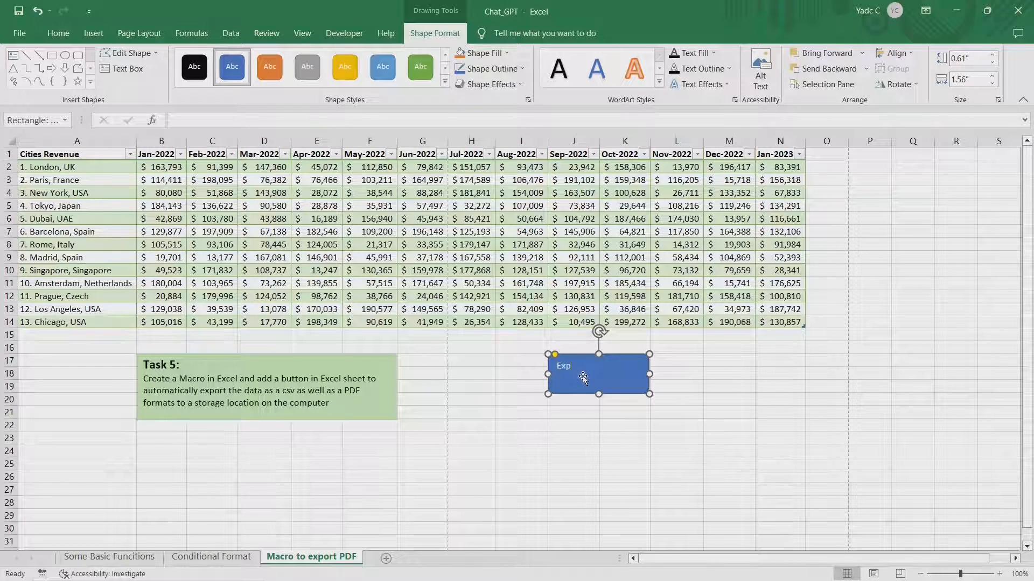
pyautogui.write('Export To CSV')
pyautogui.tripleClick(581, 370)
# - Set the Export To CSV label to font size 16 and make the button shorter
pyautogui.rightClick(600, 364)
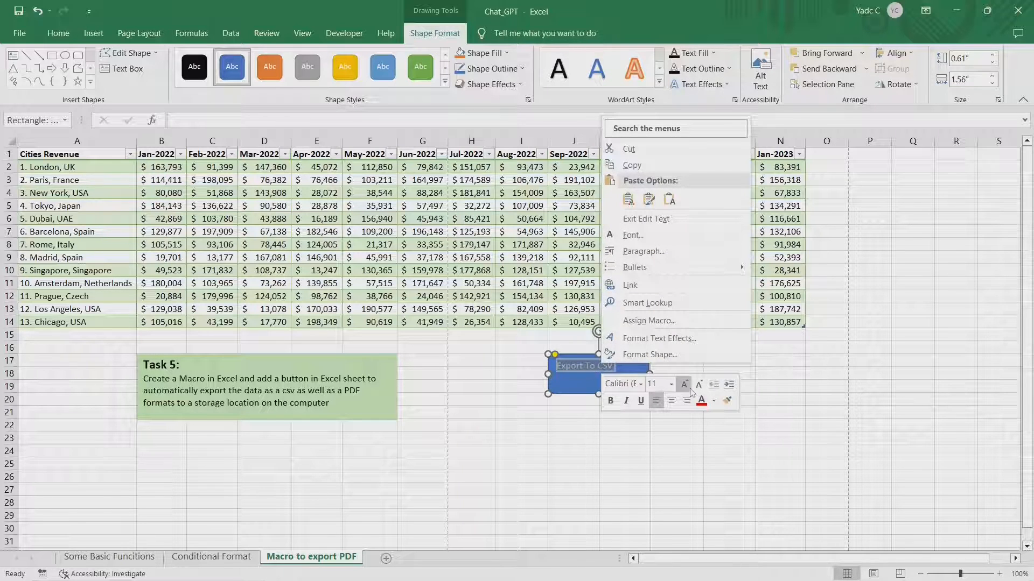
pyautogui.click(671, 383)
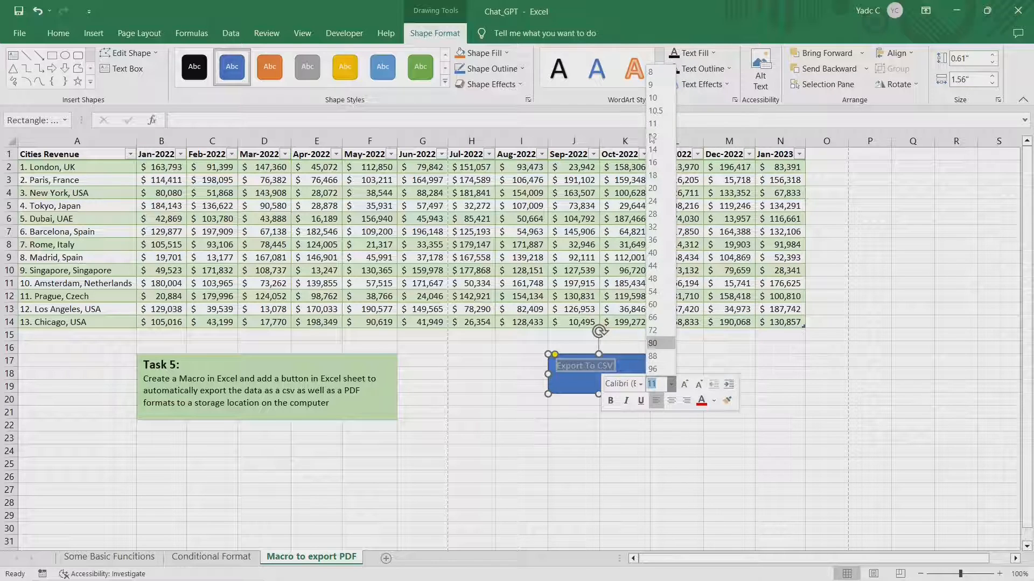
pyautogui.click(653, 162)
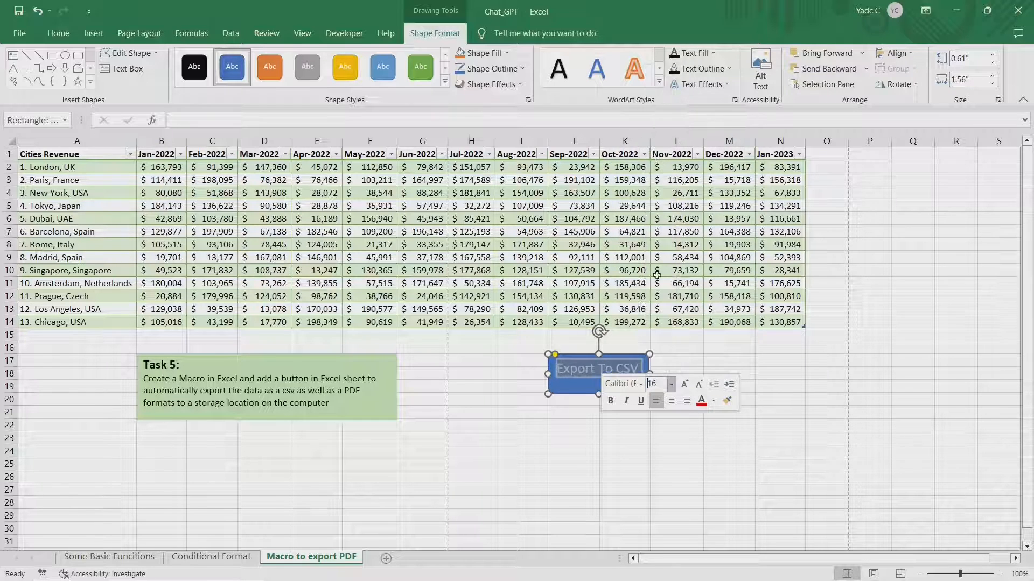
pyautogui.click(624, 450)
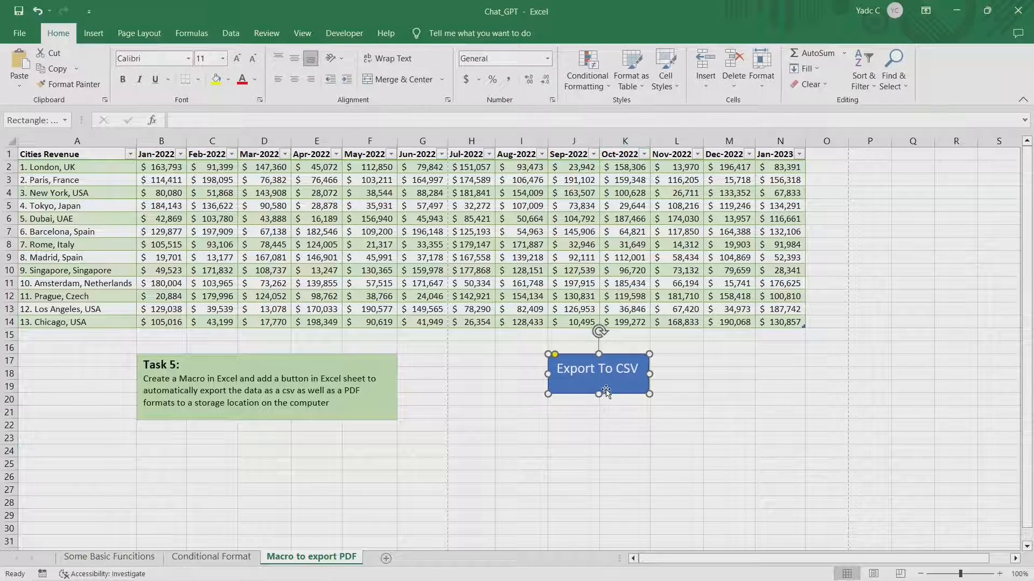
pyautogui.moveTo(602, 394); pyautogui.dragTo(598, 381)
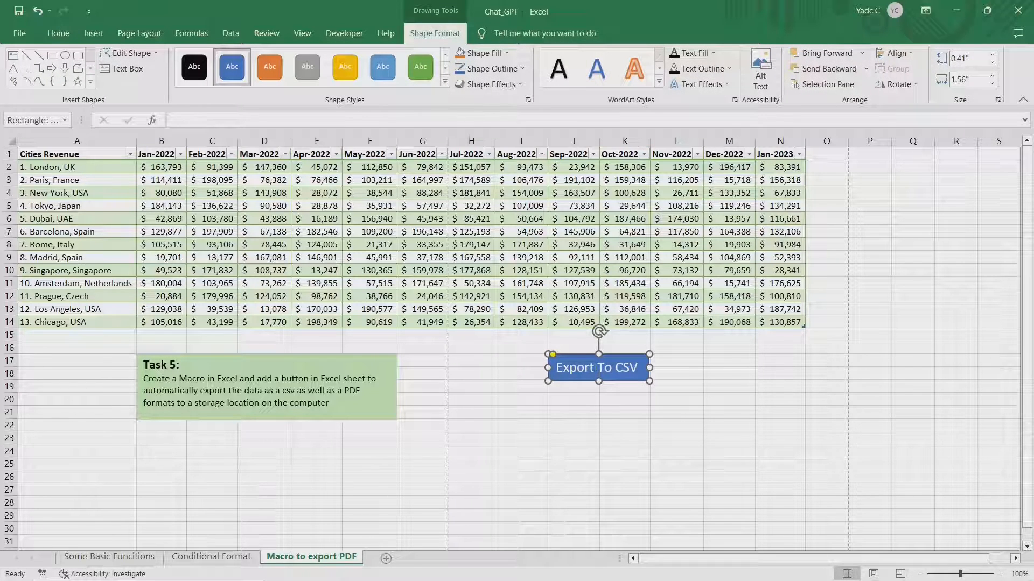
# - Duplicate the button to its right and relabel the copy 'Export To PDF'
pyautogui.rightClick(594, 367)
pyautogui.click(627, 170)
pyautogui.click(734, 364)
pyautogui.hotkey('ctrl', 'v')
pyautogui.doubleClick(781, 368)
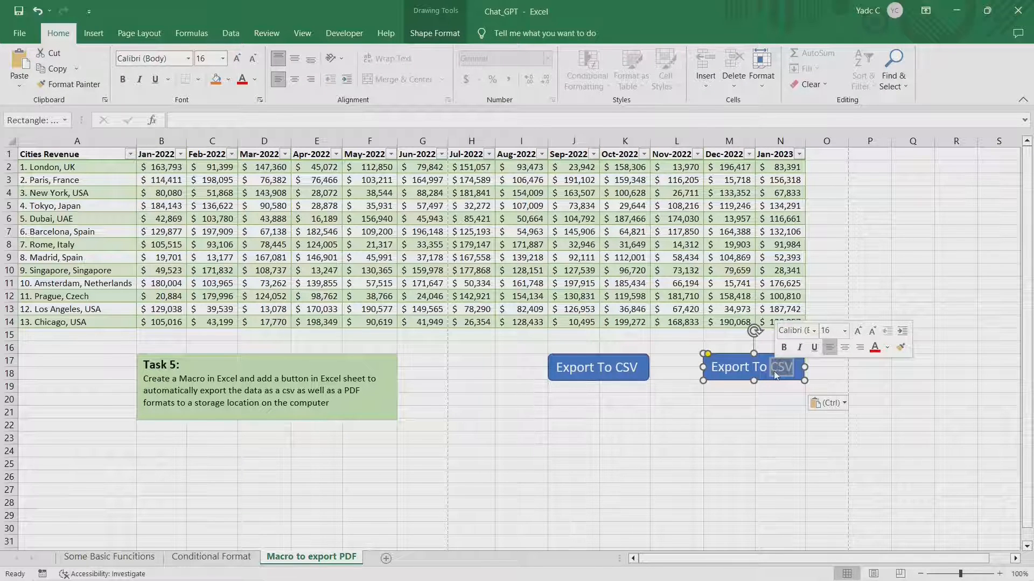
pyautogui.write('PDF')
pyautogui.click(765, 465)
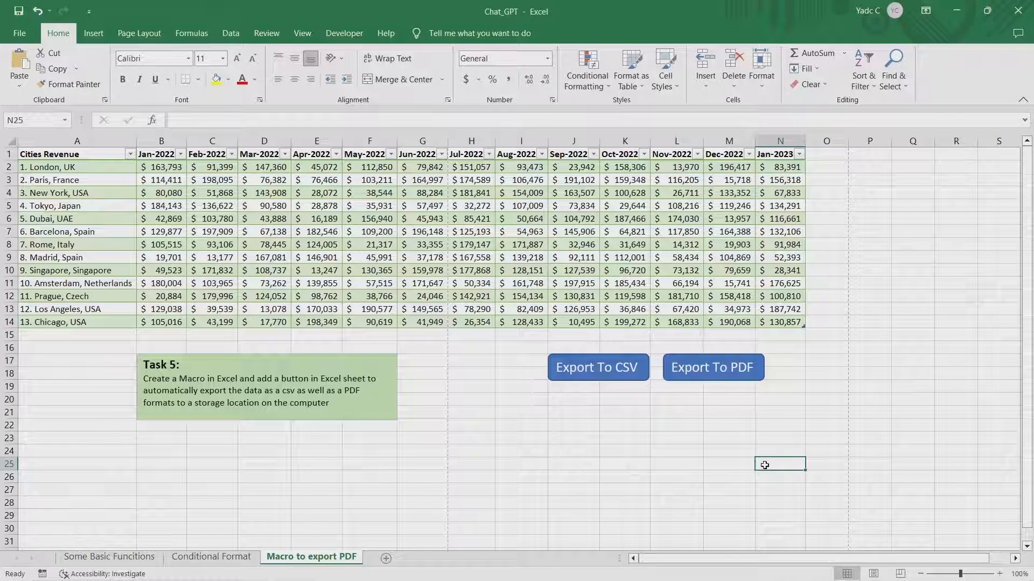
pyautogui.click(352, 36)
# - Open the Visual Basic editor, then copy the ExportToCSV macro code from ChatGPT
pyautogui.click(18, 67)
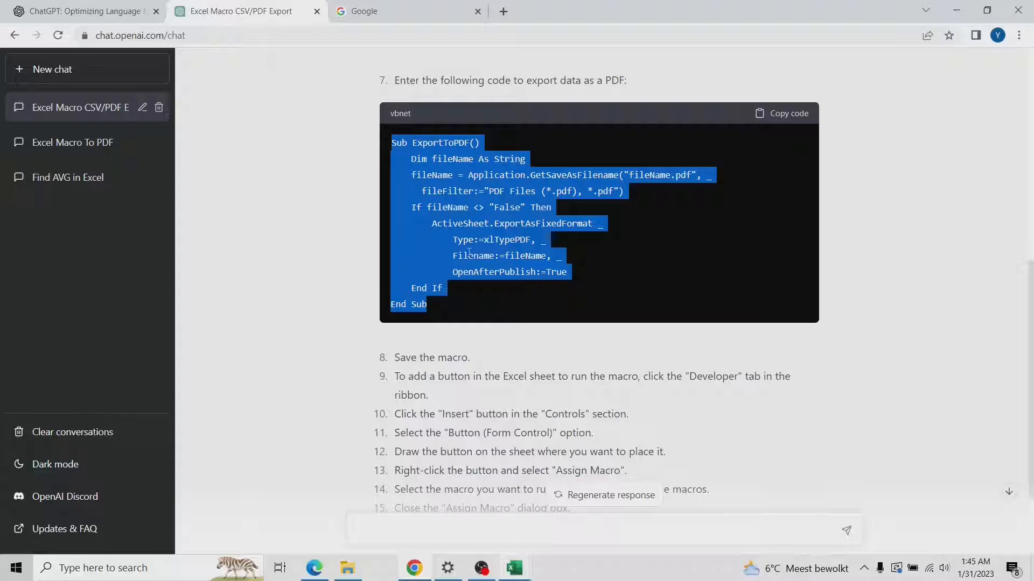
pyautogui.scroll(5, 509, 292)
pyautogui.moveTo(434, 306); pyautogui.dragTo(382, 135)
pyautogui.rightClick(470, 156)
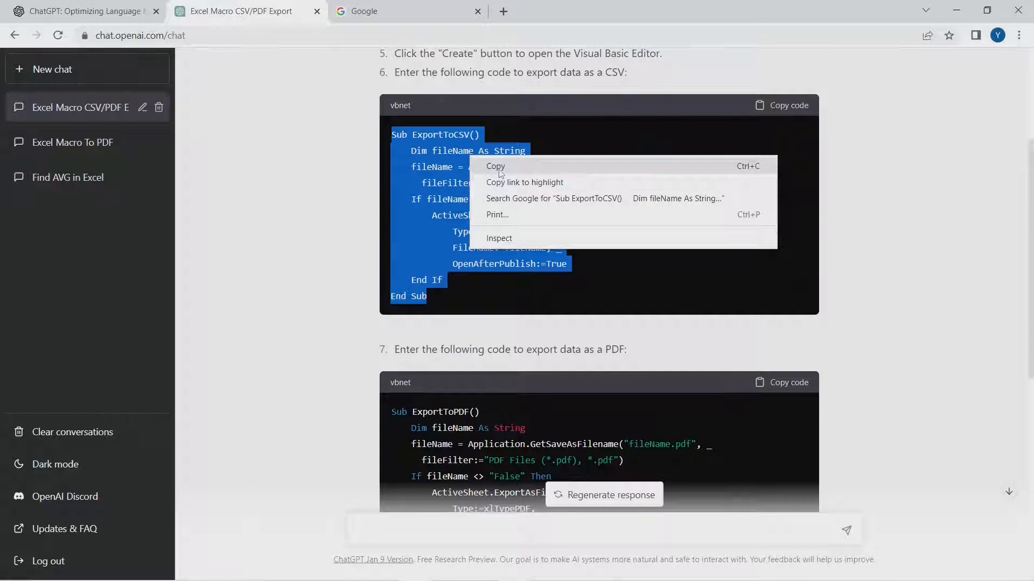
pyautogui.click(498, 166)
# - Switch back to the Visual Basic editor's empty Module1
pyautogui.click(516, 572)
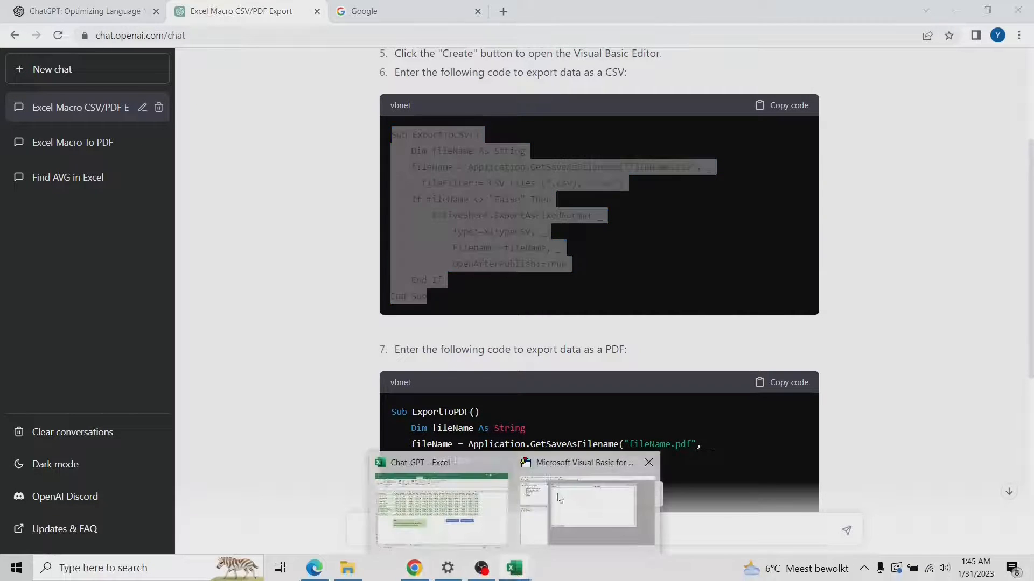
pyautogui.click(571, 485)
pyautogui.rightClick(281, 123)
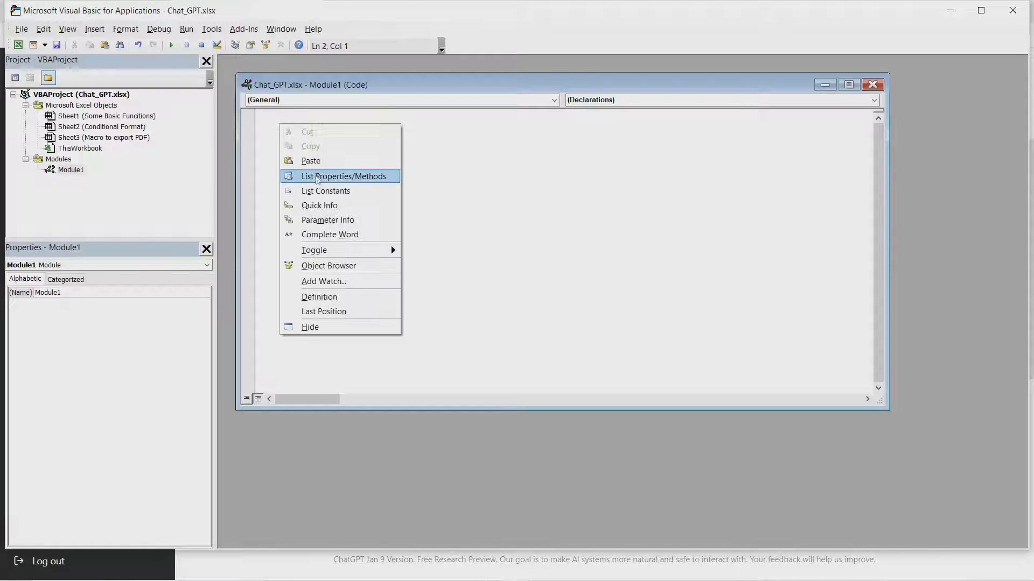
# - Paste the ExportToCSV macro into Module1 and save the workbook
pyautogui.click(314, 160)
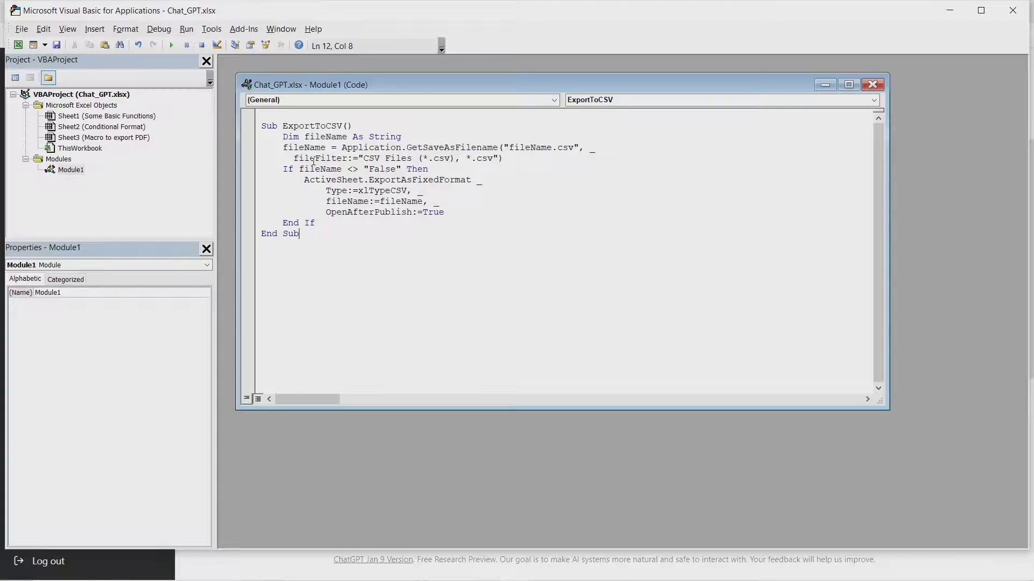
pyautogui.click(56, 44)
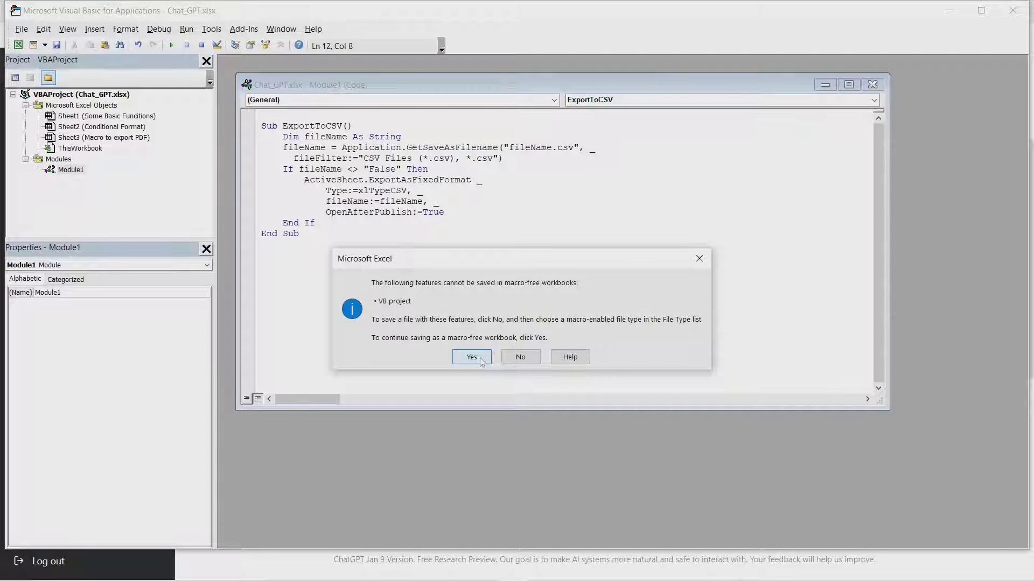
pyautogui.click(472, 358)
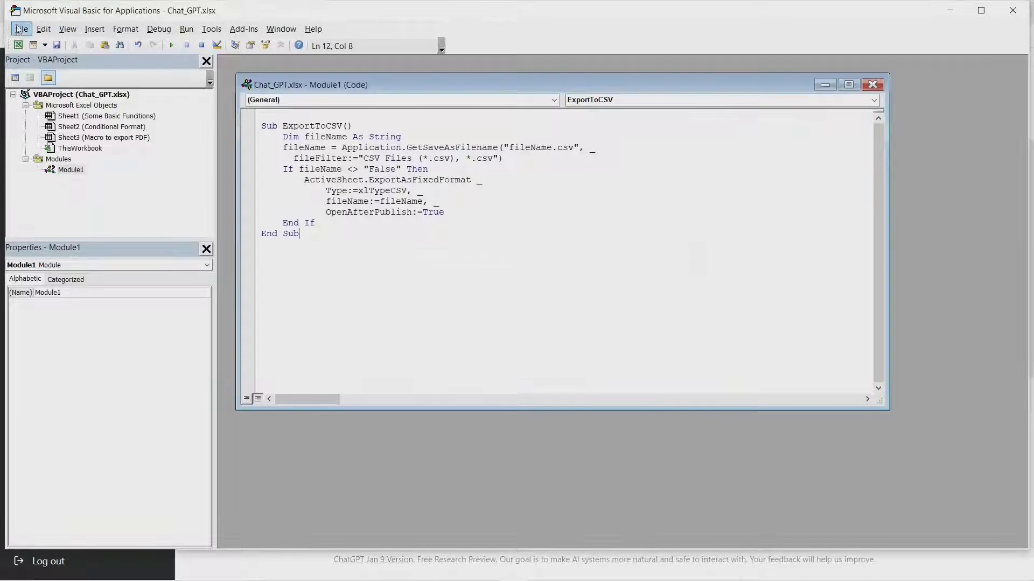
pyautogui.press('Return')
pyautogui.press('Return')
# - Insert a blank Module2, then go back to ChatGPT's ExportToPDF code
pyautogui.click(95, 30)
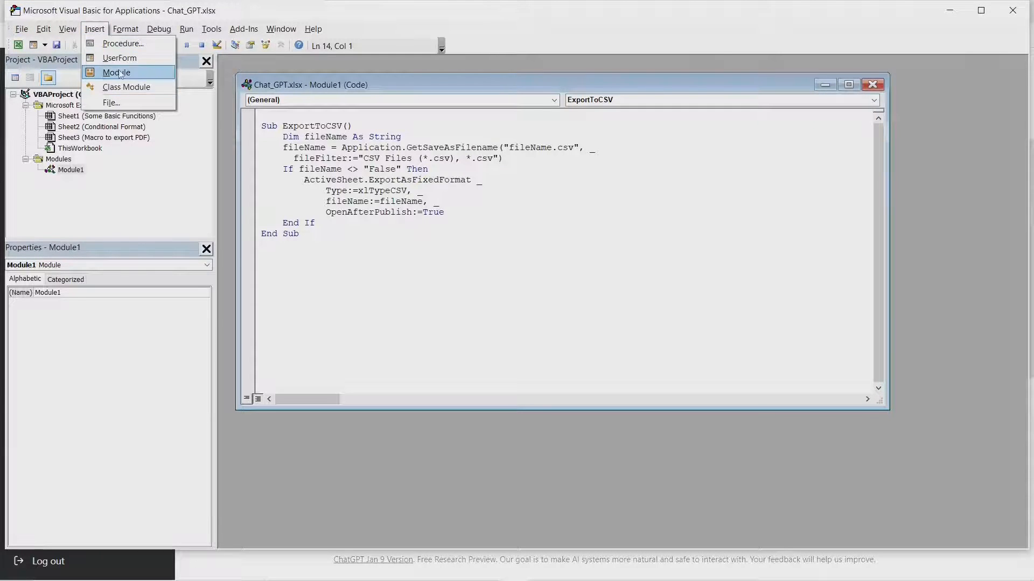
pyautogui.click(116, 72)
pyautogui.click(414, 575)
pyautogui.scroll(-2, 551, 312)
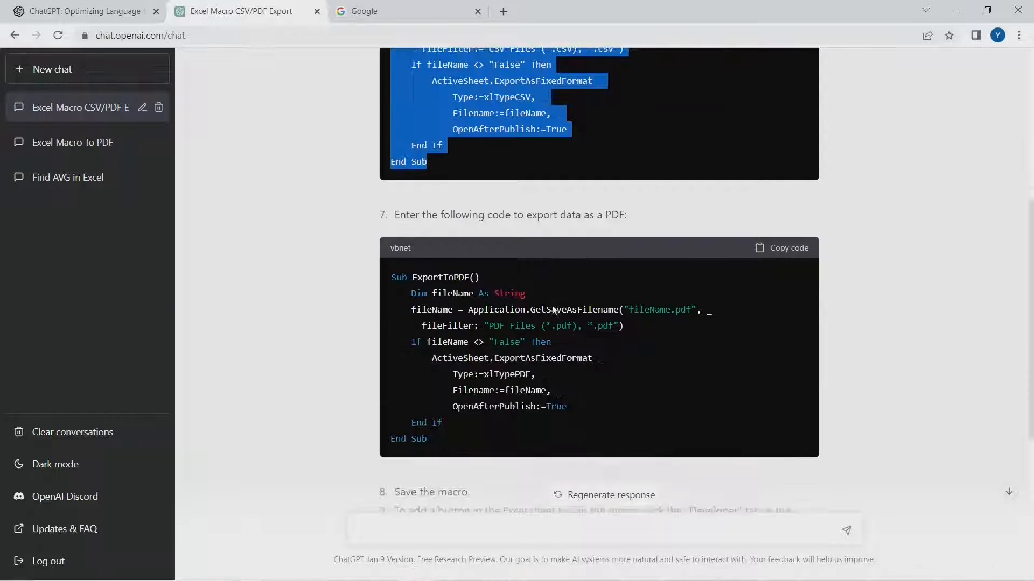
# - Copy ChatGPT's ExportToPDF code and switch to the Visual Basic editor's empty Module2
pyautogui.moveTo(434, 441); pyautogui.dragTo(381, 277)
pyautogui.rightClick(434, 286)
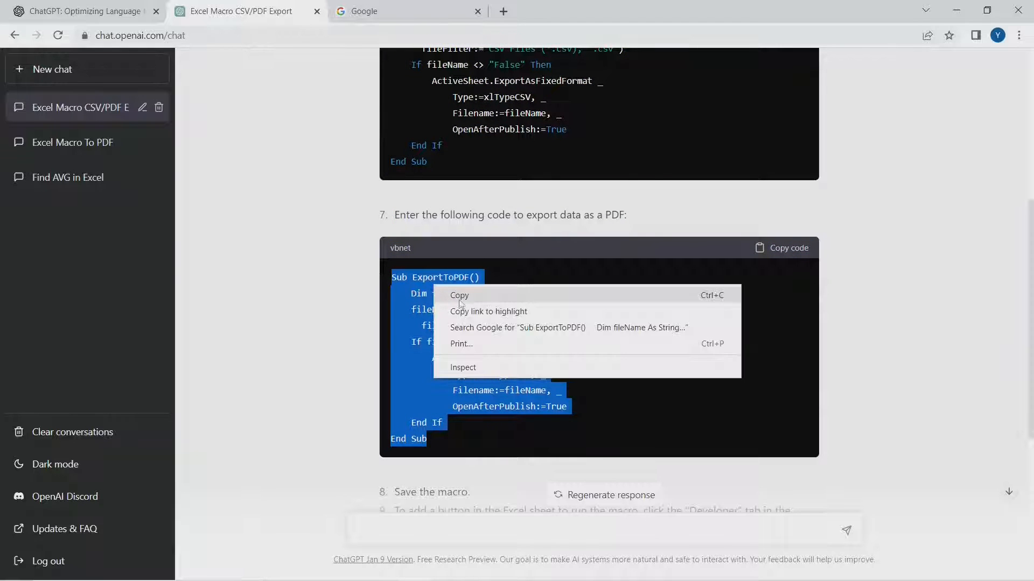
pyautogui.click(458, 295)
pyautogui.moveTo(442, 577)
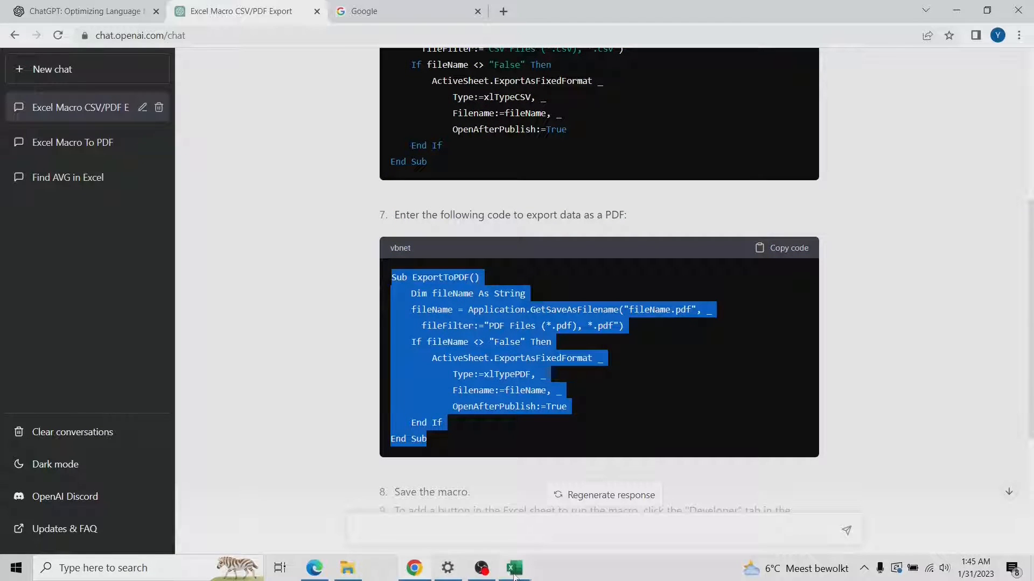
pyautogui.moveTo(515, 568)
pyautogui.click(583, 501)
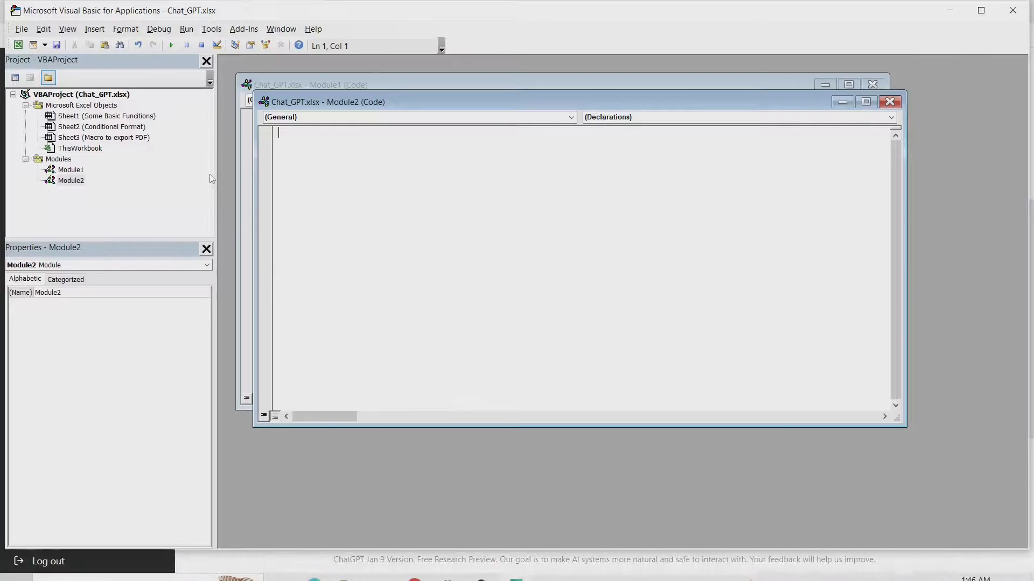
# - Paste the ExportToPDF macro into Module2, run it to save fileName.pdf, and return to Module1
pyautogui.rightClick(290, 138)
pyautogui.click(326, 175)
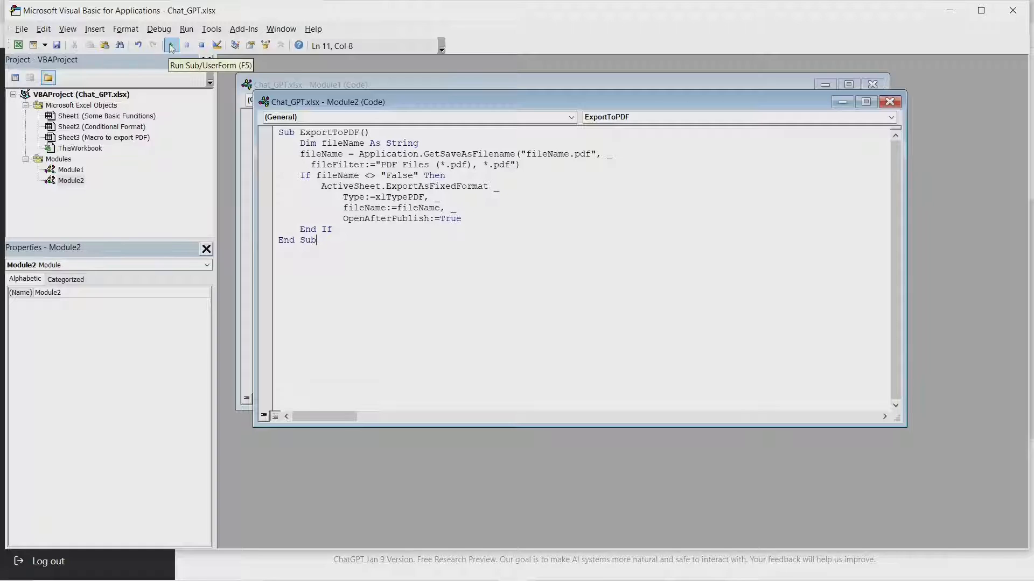
pyautogui.click(171, 47)
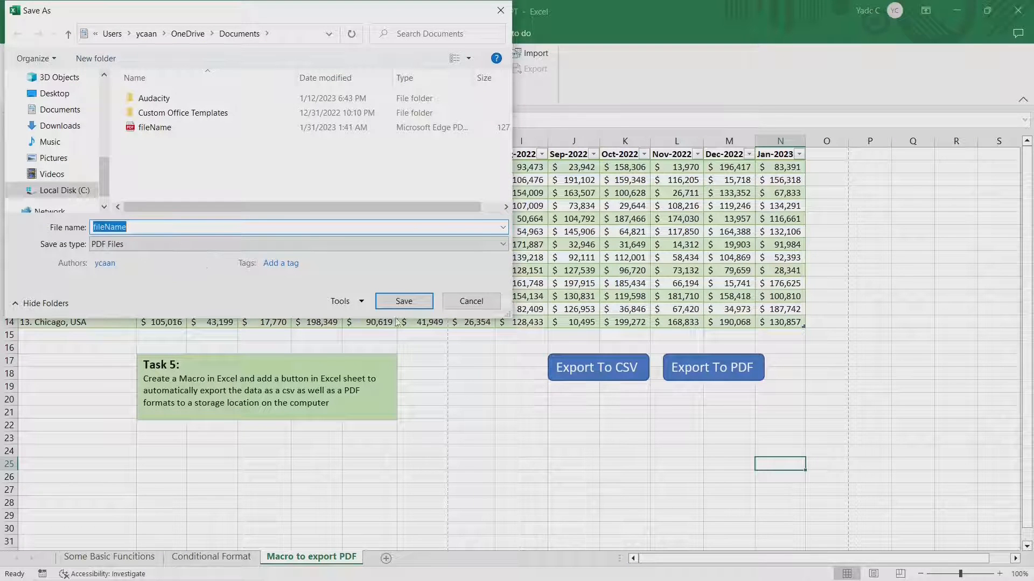
pyautogui.click(404, 303)
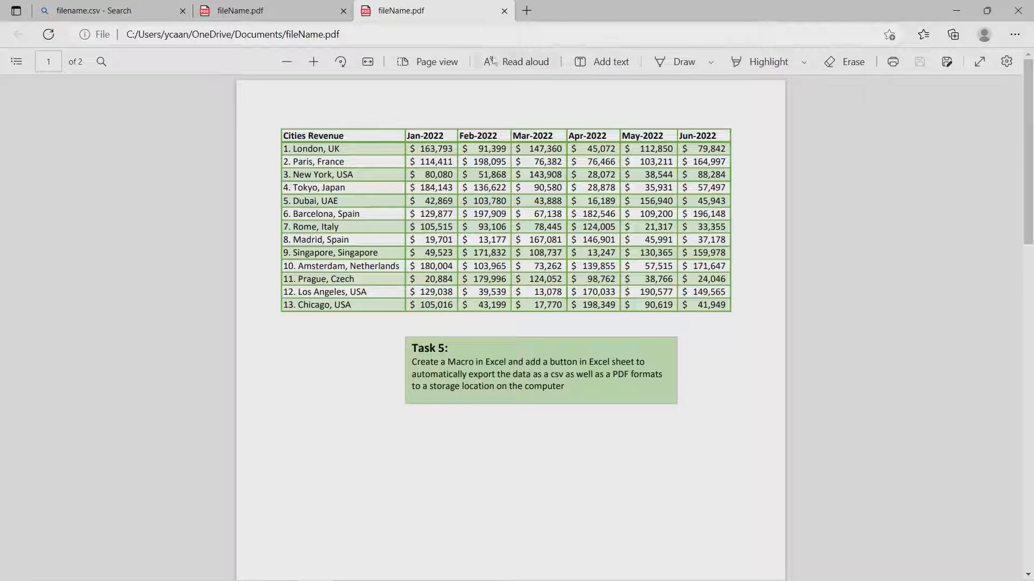
pyautogui.click(504, 11)
pyautogui.click(564, 80)
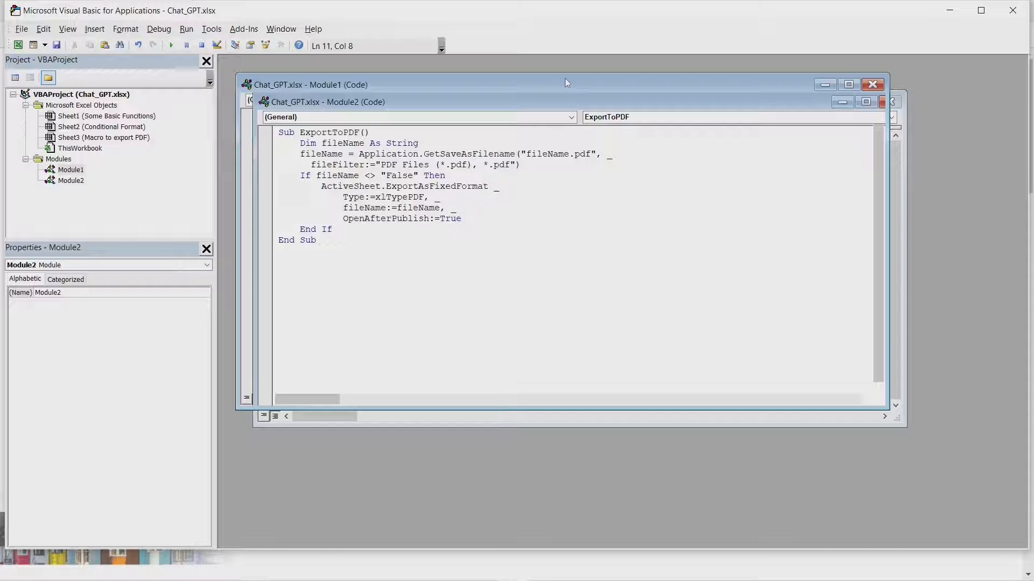
# - Run the ExportToCSV macro from the Macros list and save the CSV as fileName
pyautogui.click(171, 45)
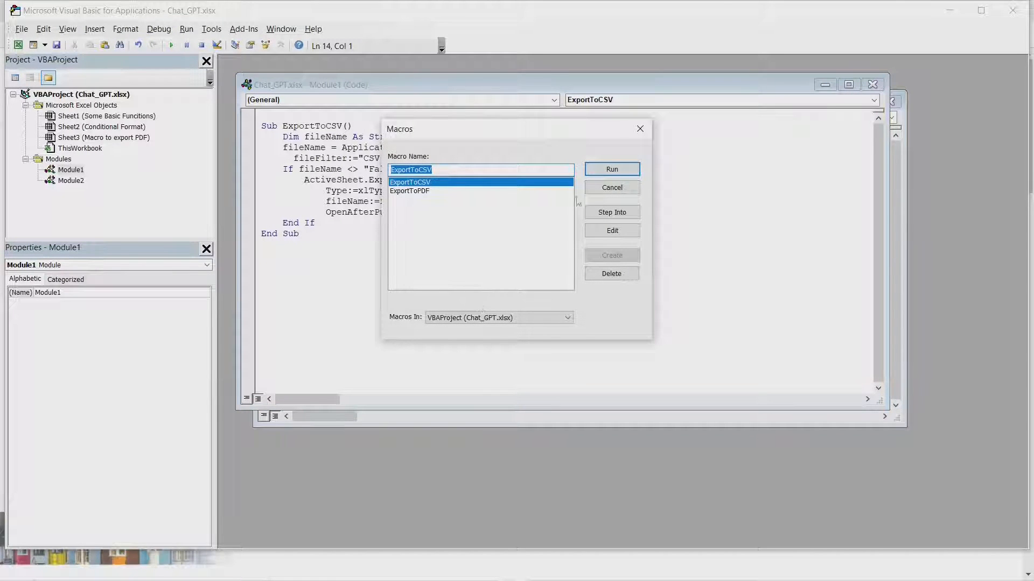
pyautogui.click(612, 169)
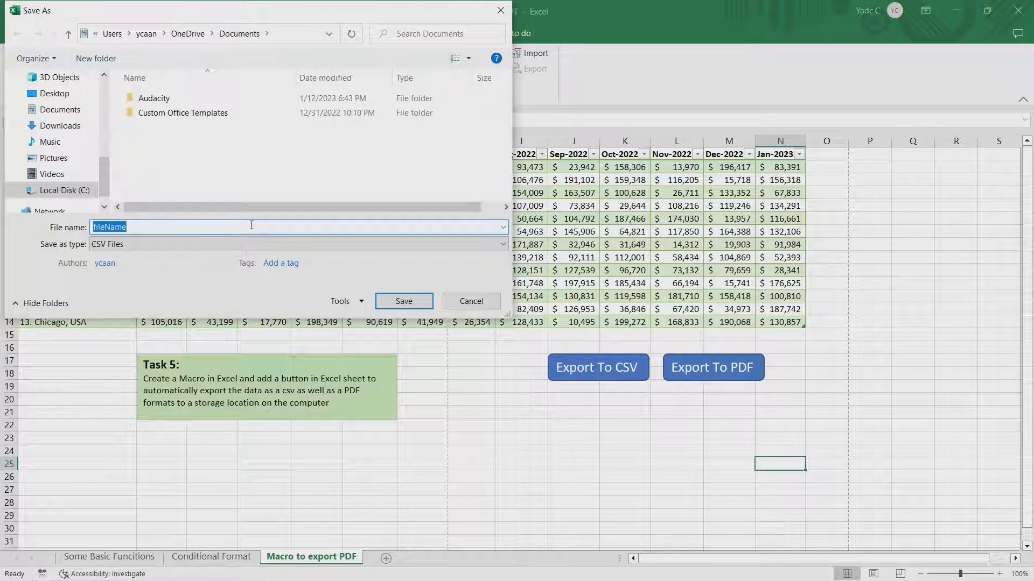
pyautogui.click(393, 302)
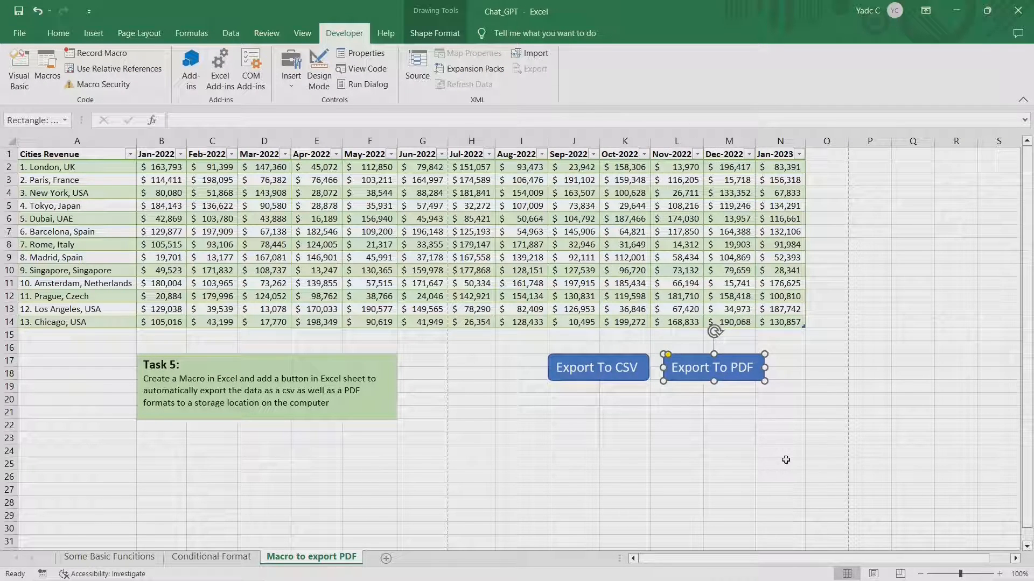
# - Save two CSV exports via Export To CSV (second as testfile), then cancel the Export To PDF save
pyautogui.click(749, 465)
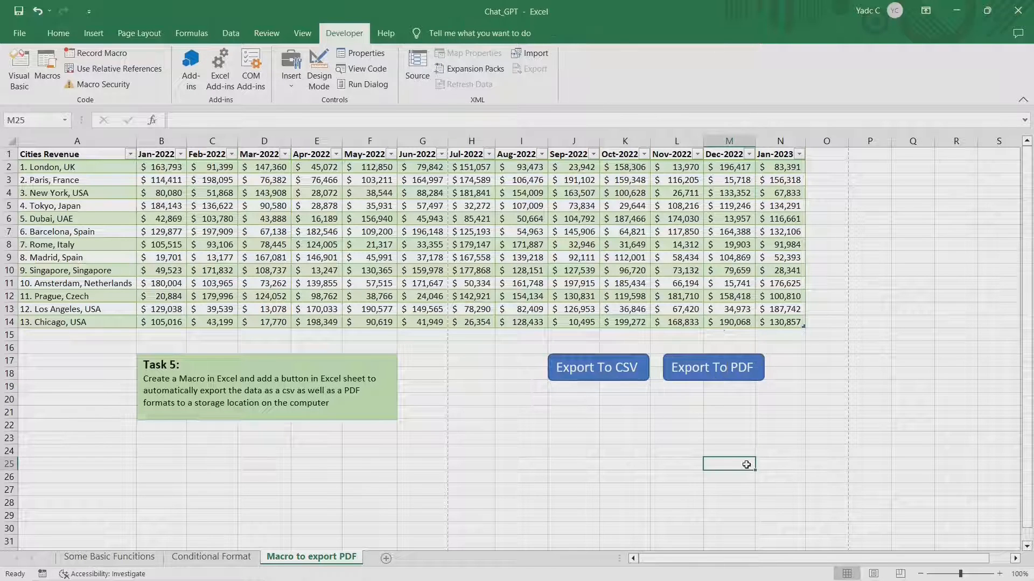
pyautogui.click(620, 371)
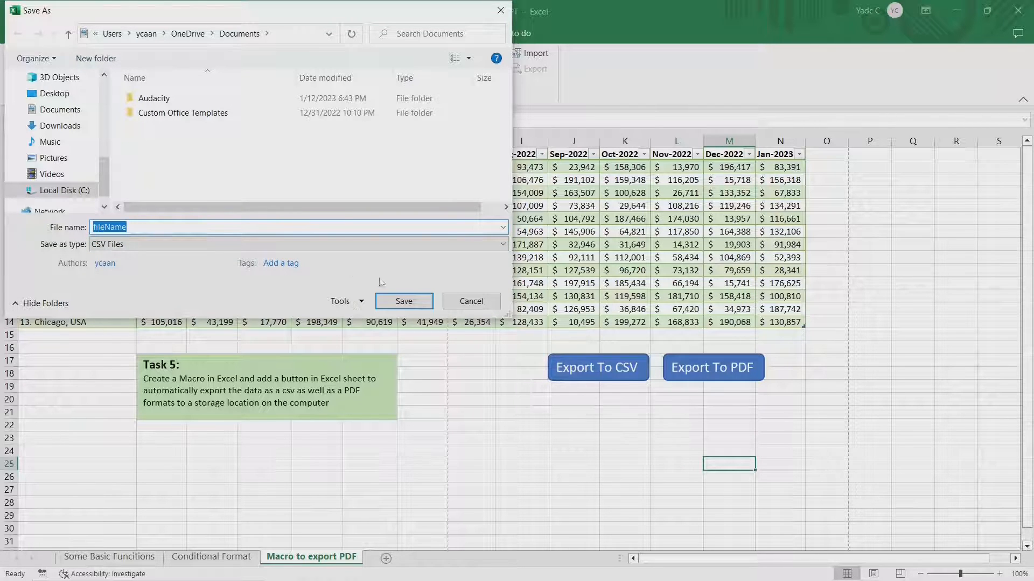
pyautogui.click(393, 299)
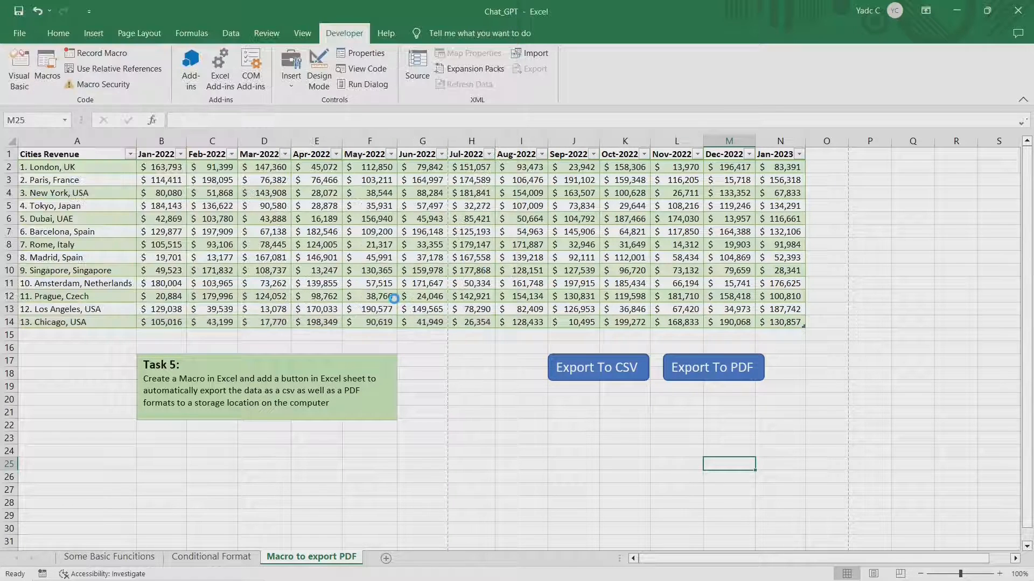
pyautogui.click(610, 384)
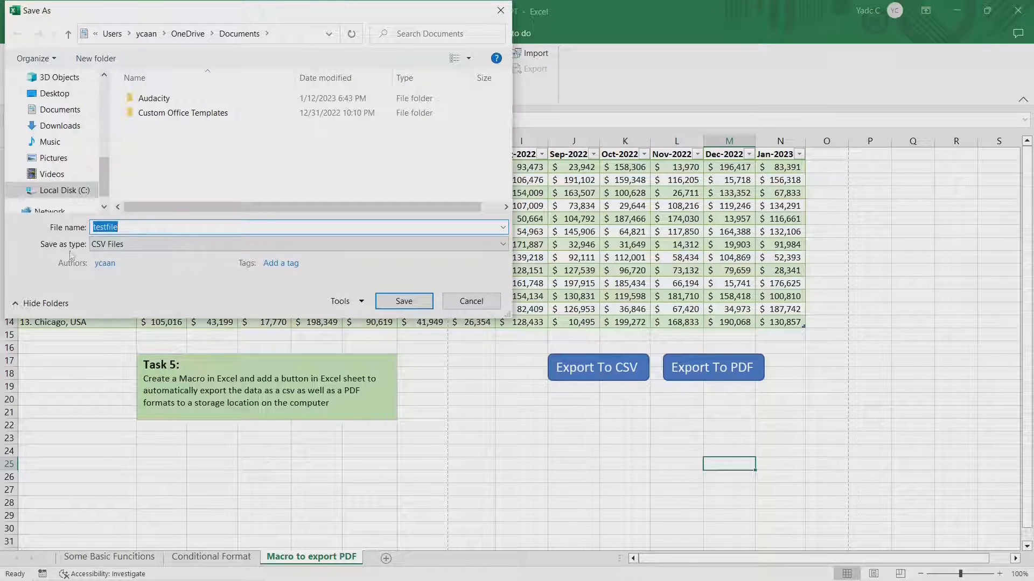
pyautogui.press('Return')
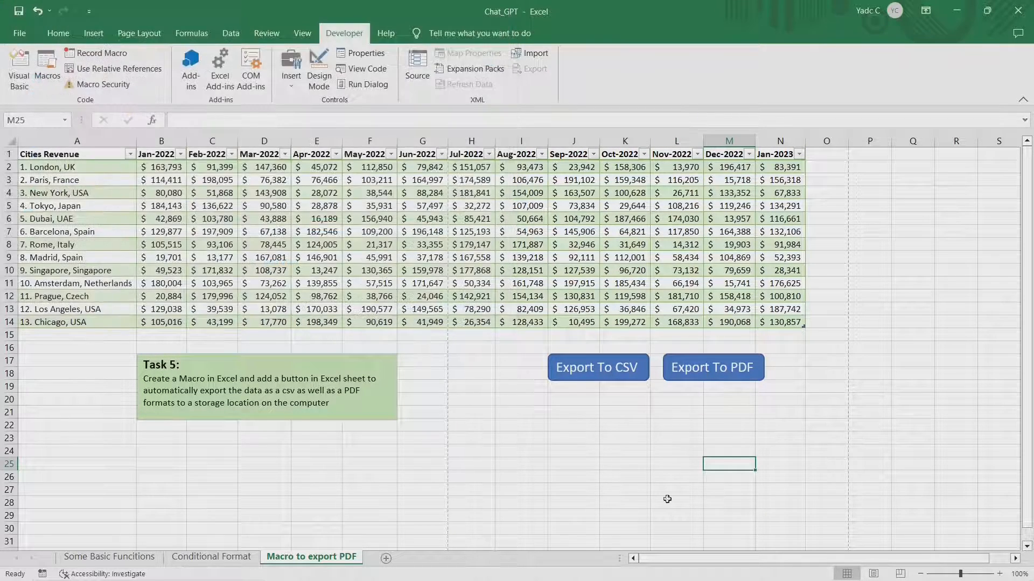
pyautogui.click(715, 380)
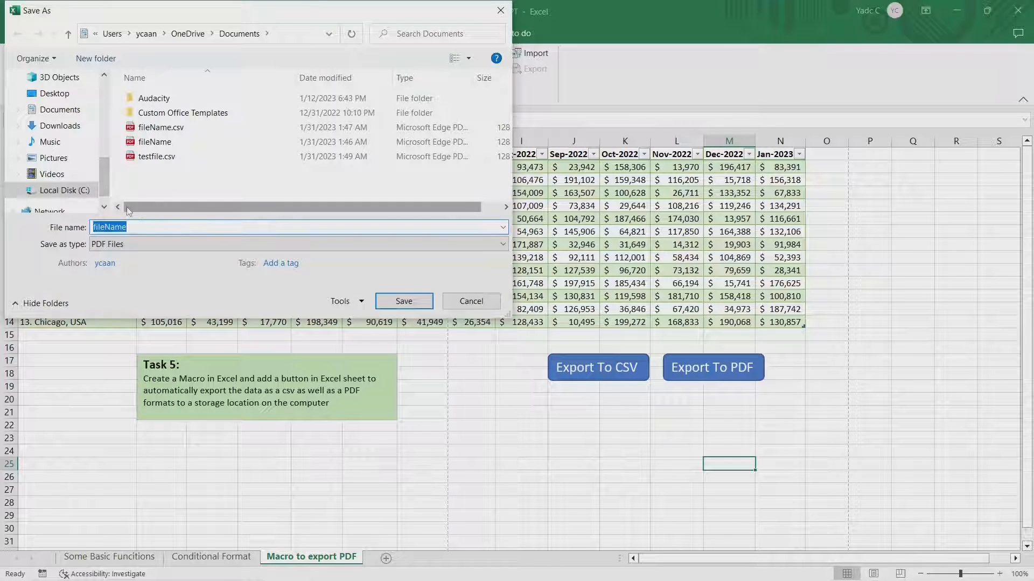
pyautogui.click(500, 10)
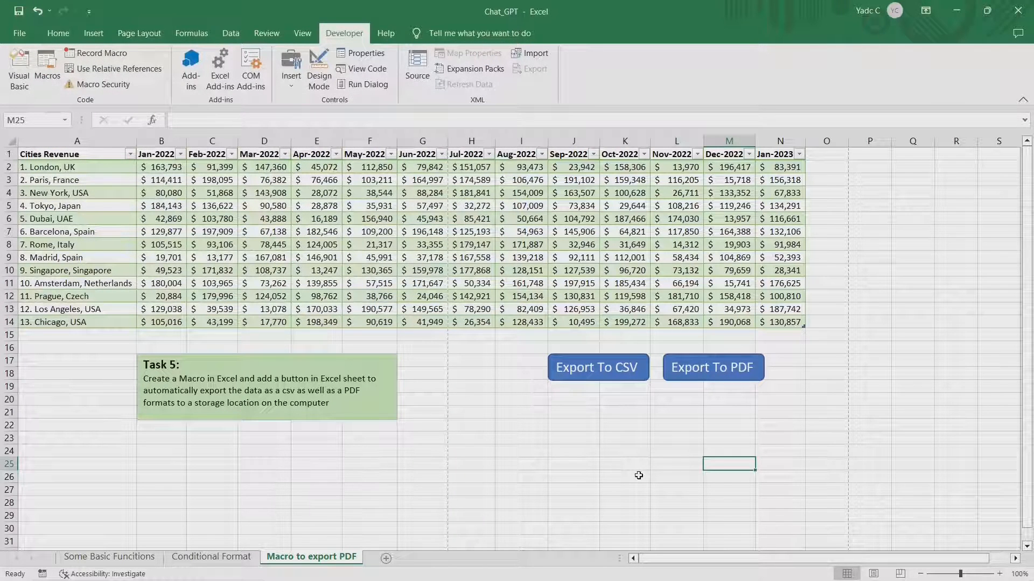